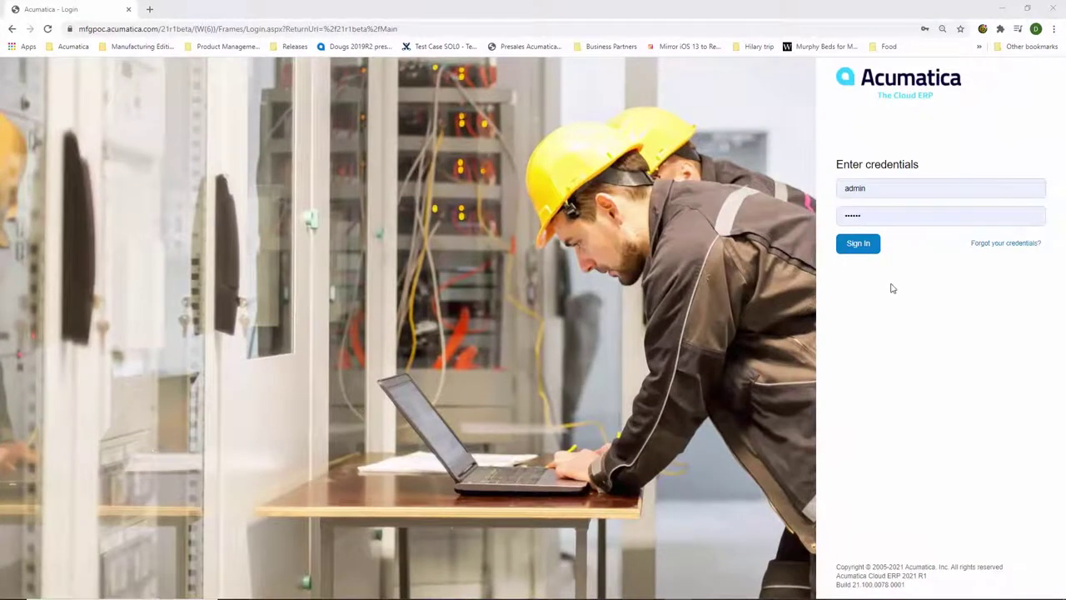
- Sign in to Acumatica with the login credentials already entered
click(873, 252)
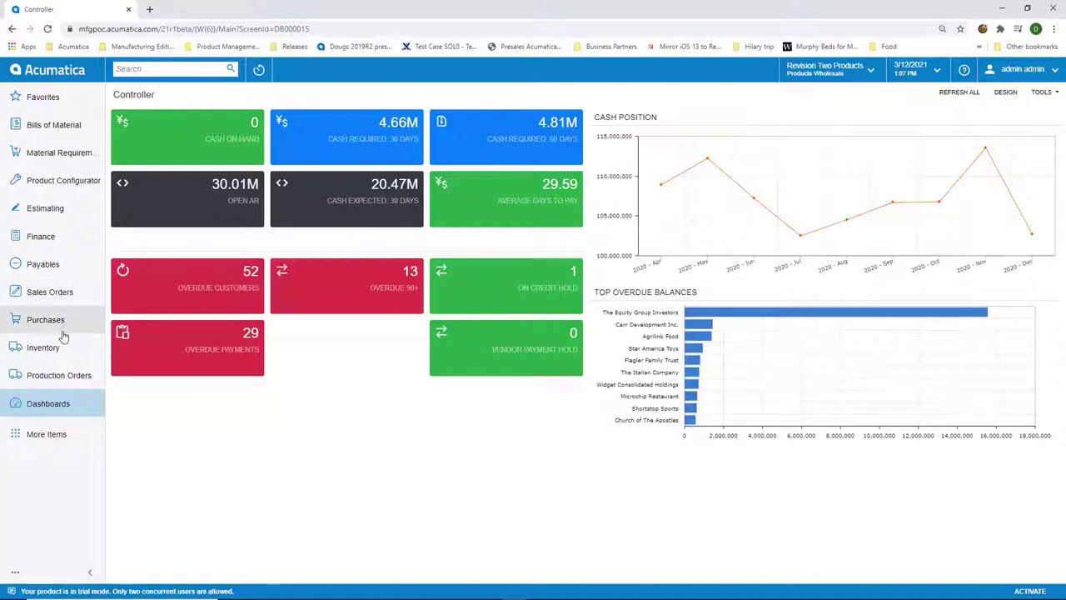
- Open the Production Orders workspace from the Bills of Material sidebar section
click(40, 133)
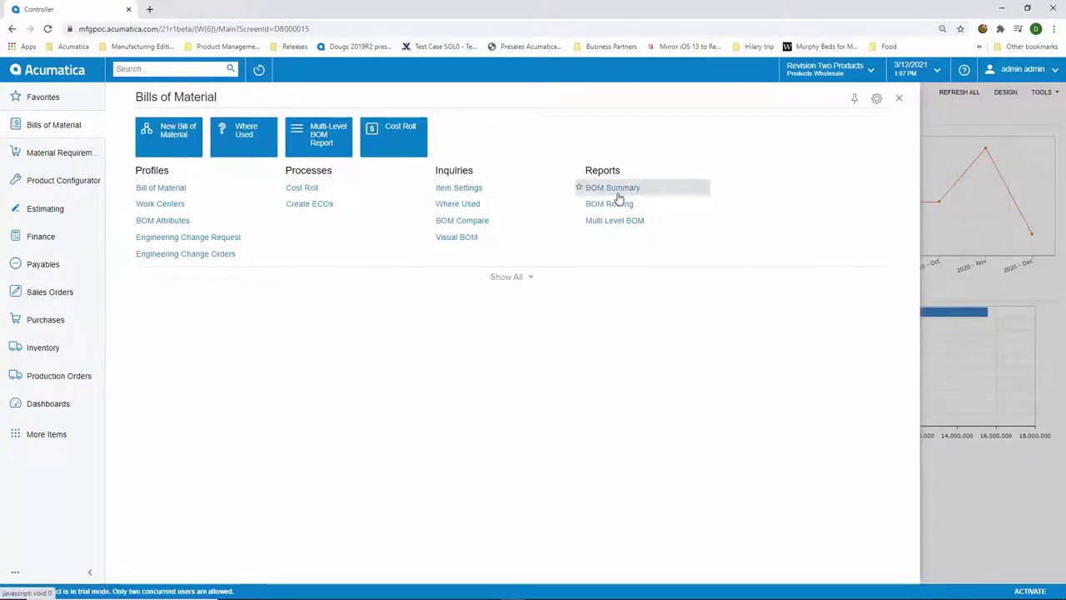
click(54, 375)
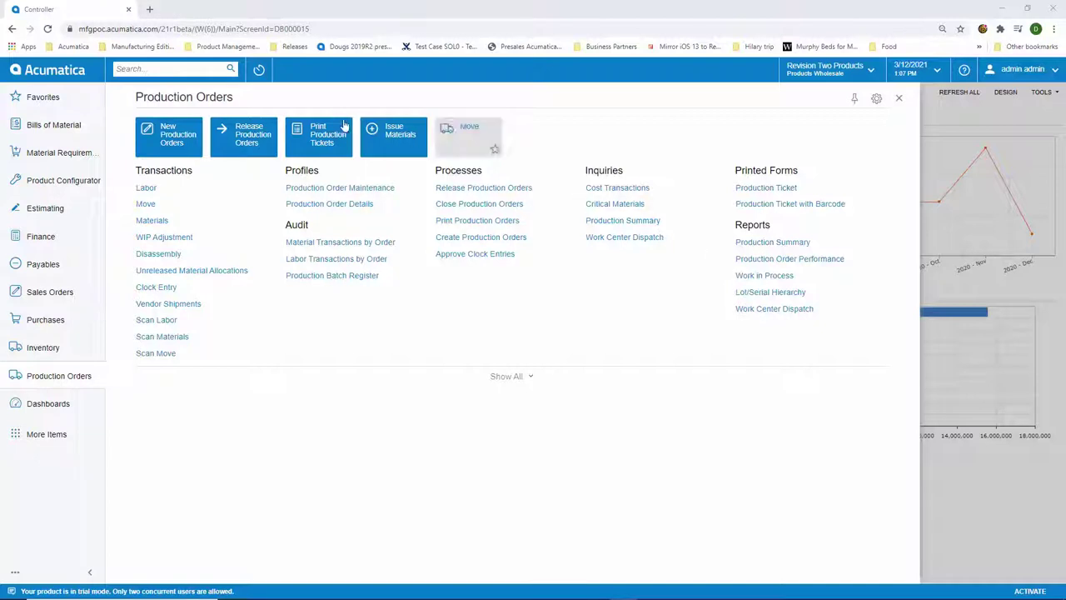
- Search the site for 'prod' and show matching transactions and profiles
click(157, 70)
text(production)
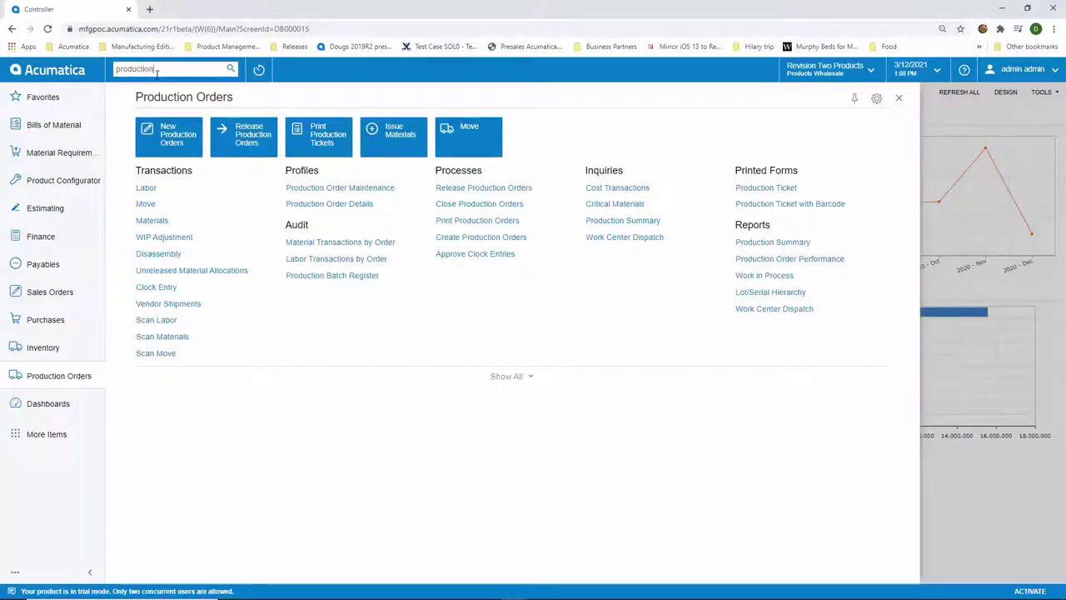
key(Return)
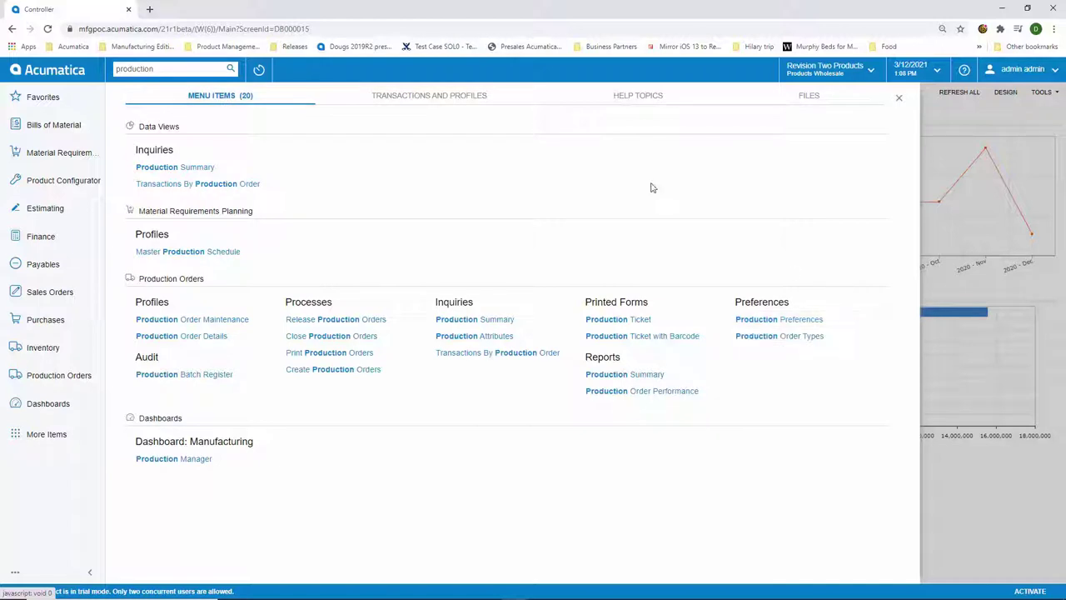
click(502, 102)
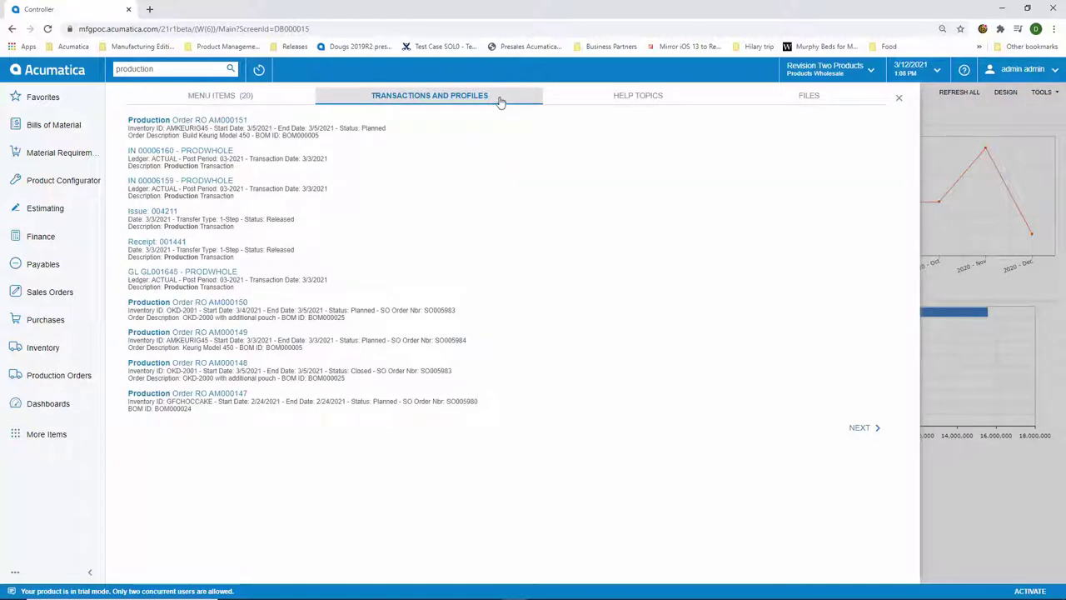
- Refine the search to '18', open production order RO AM000018, then list dashboards
click(166, 68)
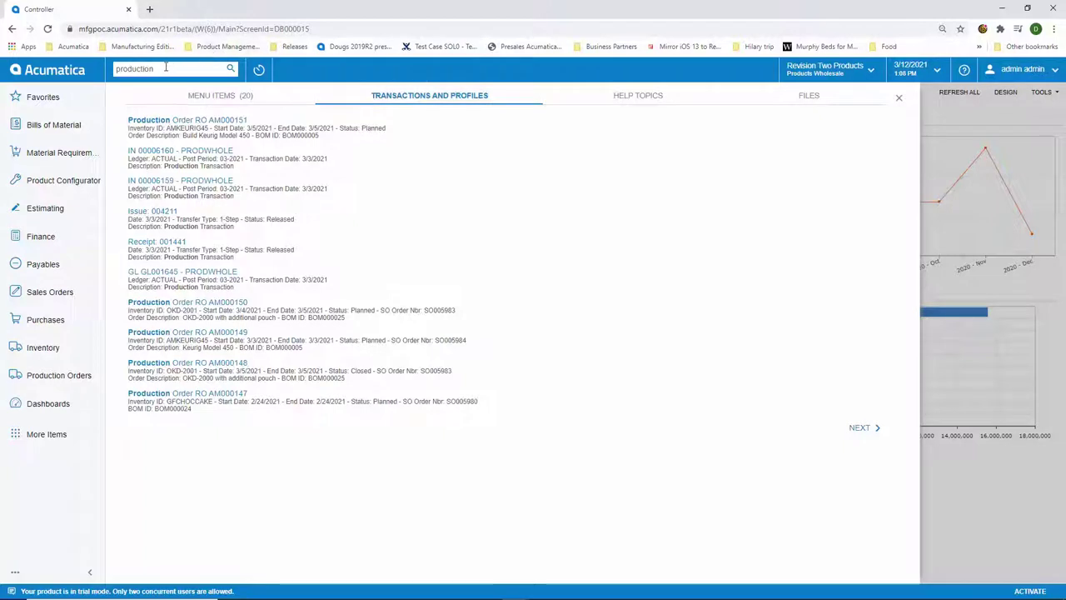
drag(166, 67, 98, 76)
text(18)
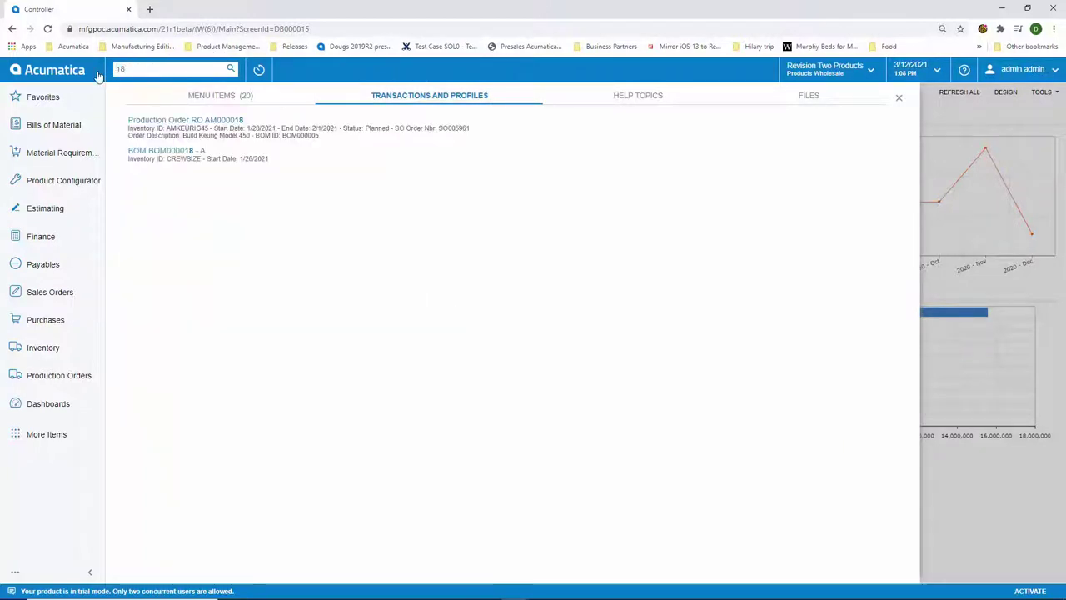
click(231, 121)
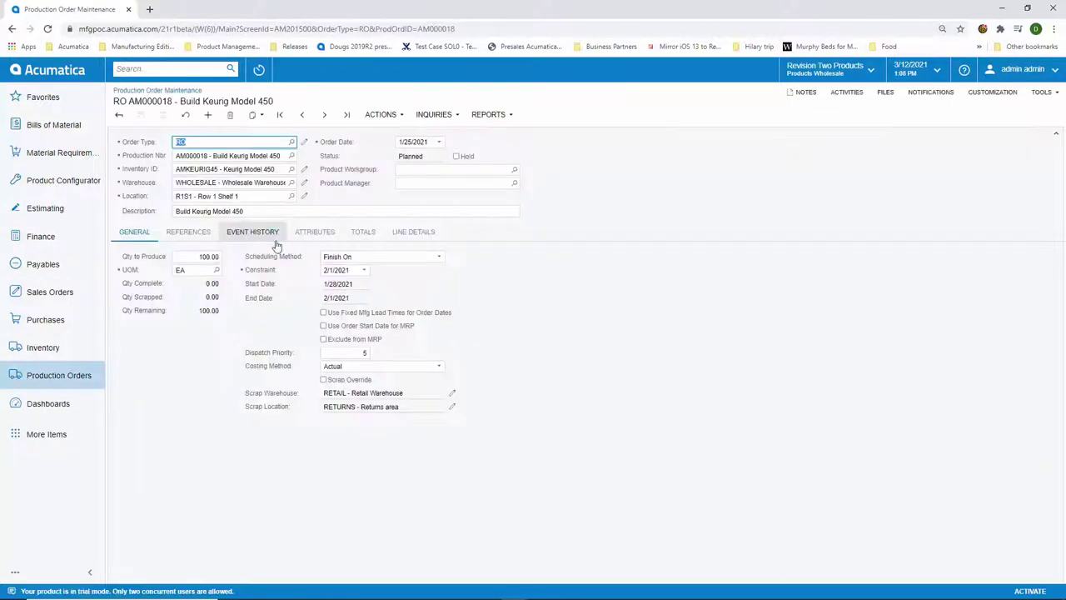
click(48, 404)
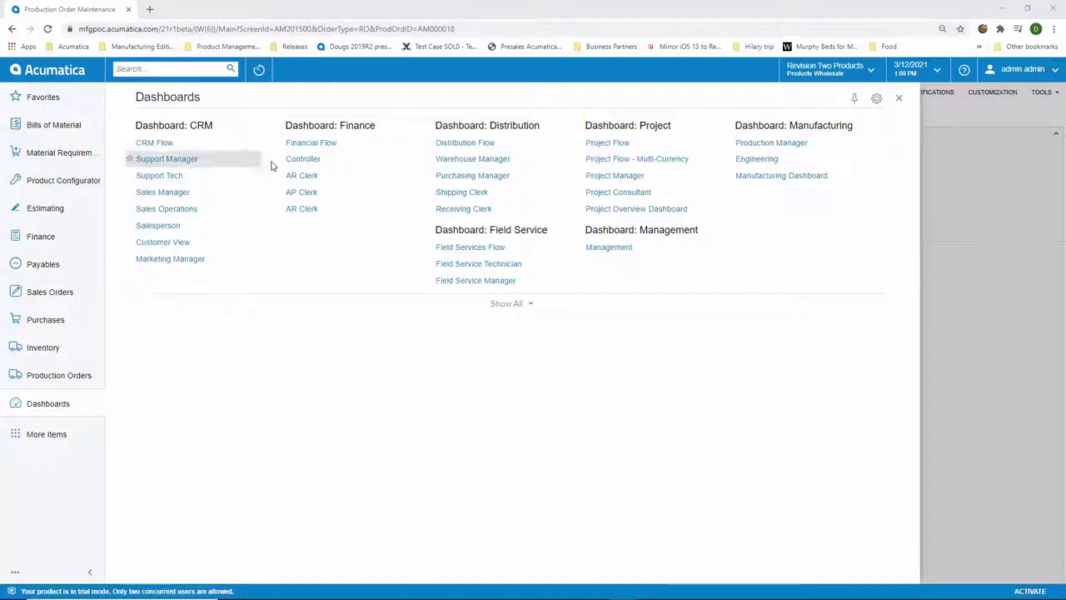
- Check the On Credit Hold customer on the Controller dashboard, then switch to Customer View
click(302, 160)
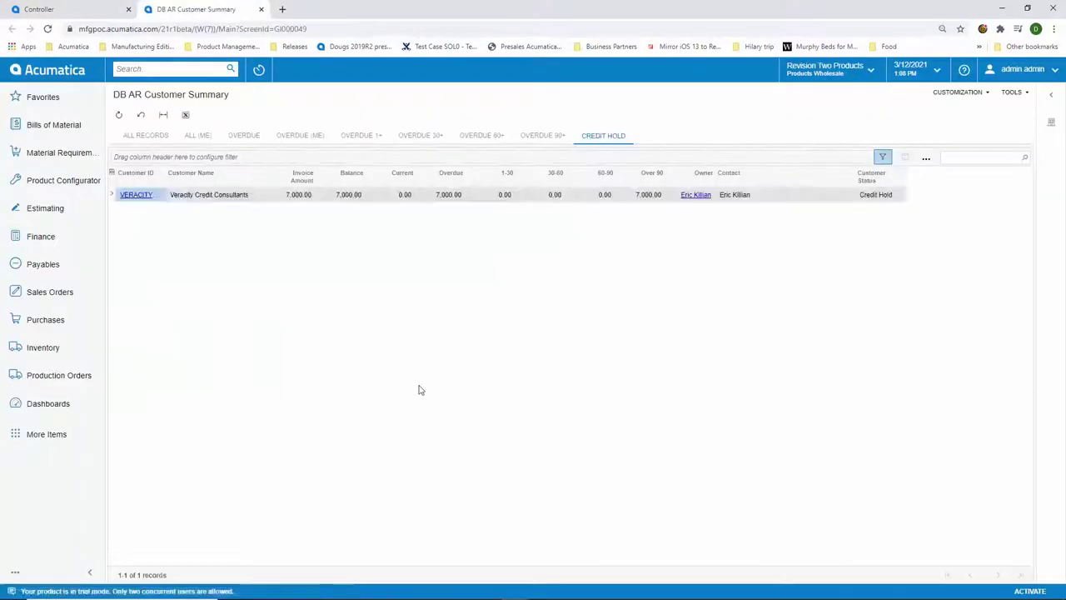
click(48, 403)
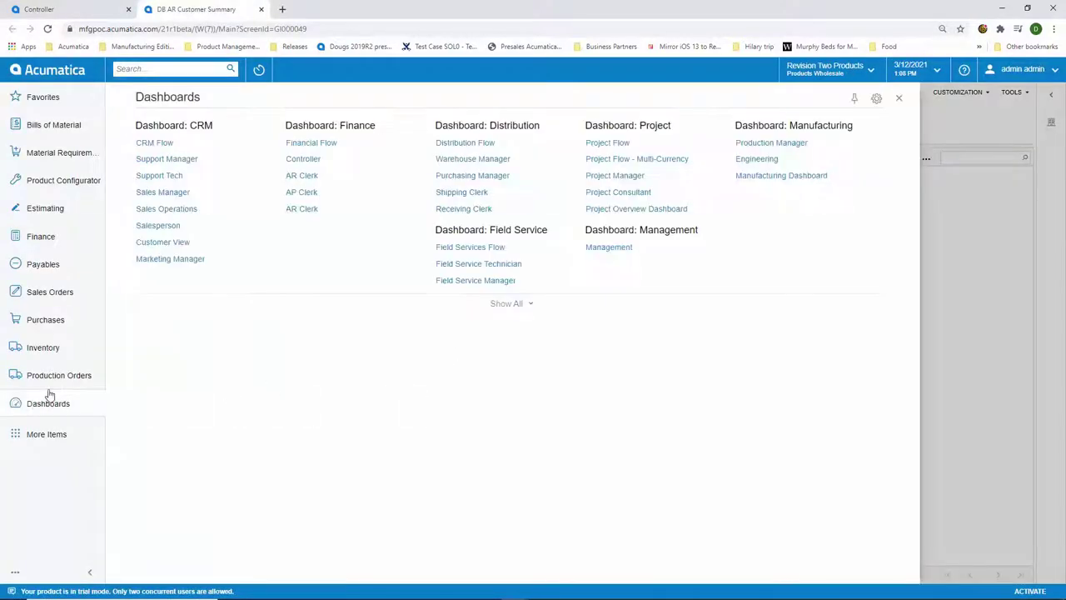
click(165, 241)
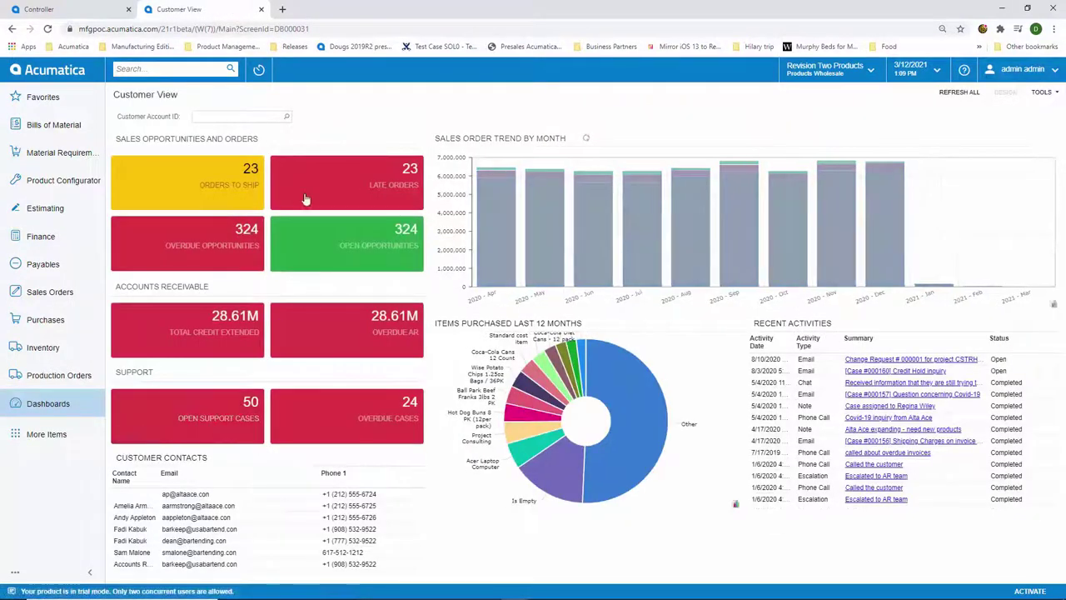
- Filter Customer View to the orthopedics customer's account, found by searching its name
click(285, 116)
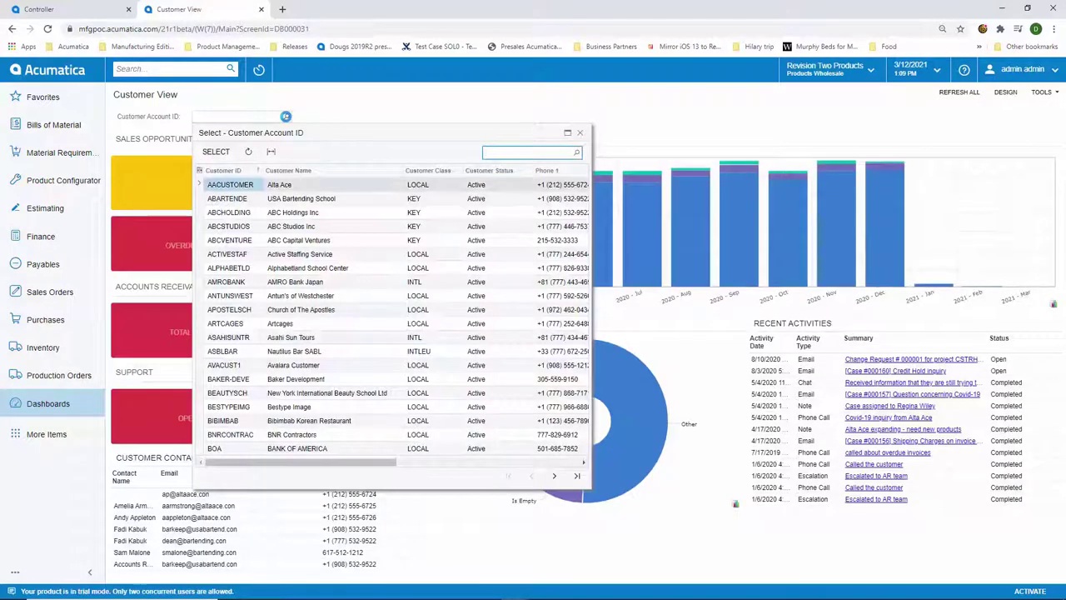
text(neigh)
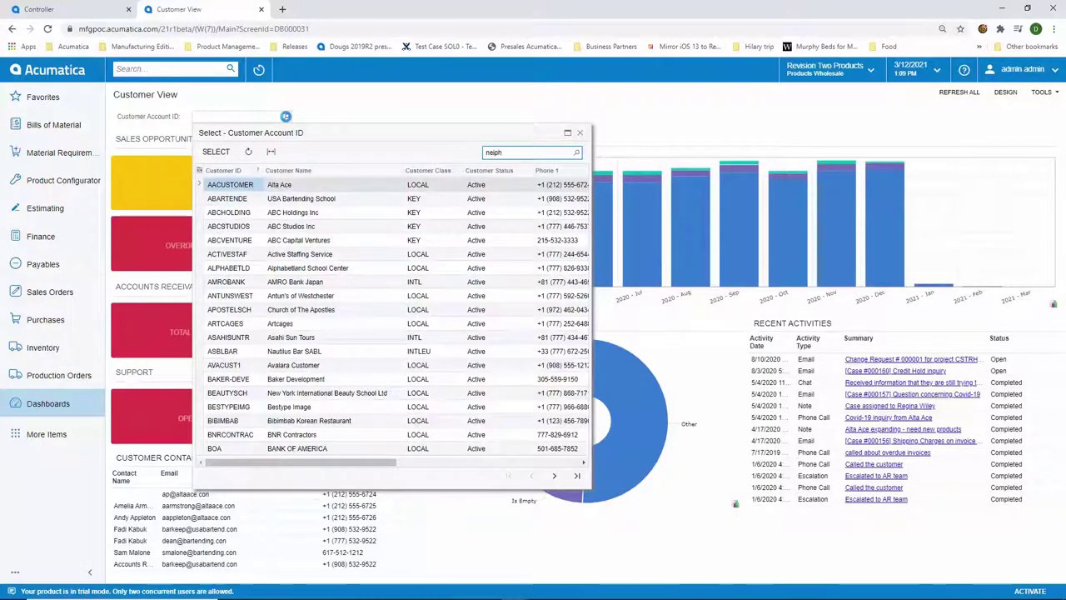
click(216, 151)
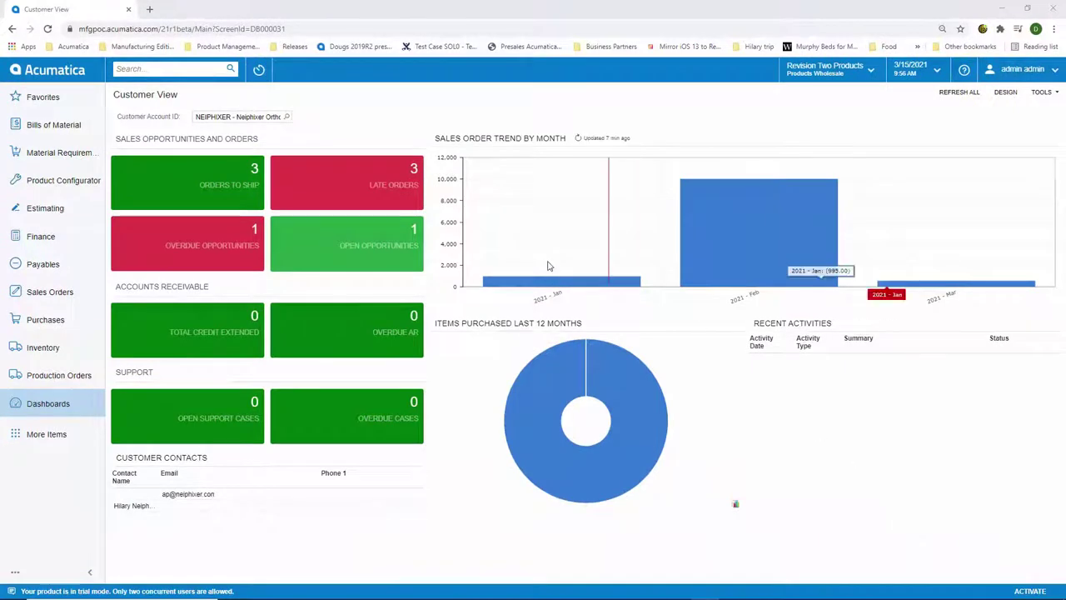
- Add a NEW_DRAPE estimate to the customer's open arthroscopy drapes opportunity
click(368, 232)
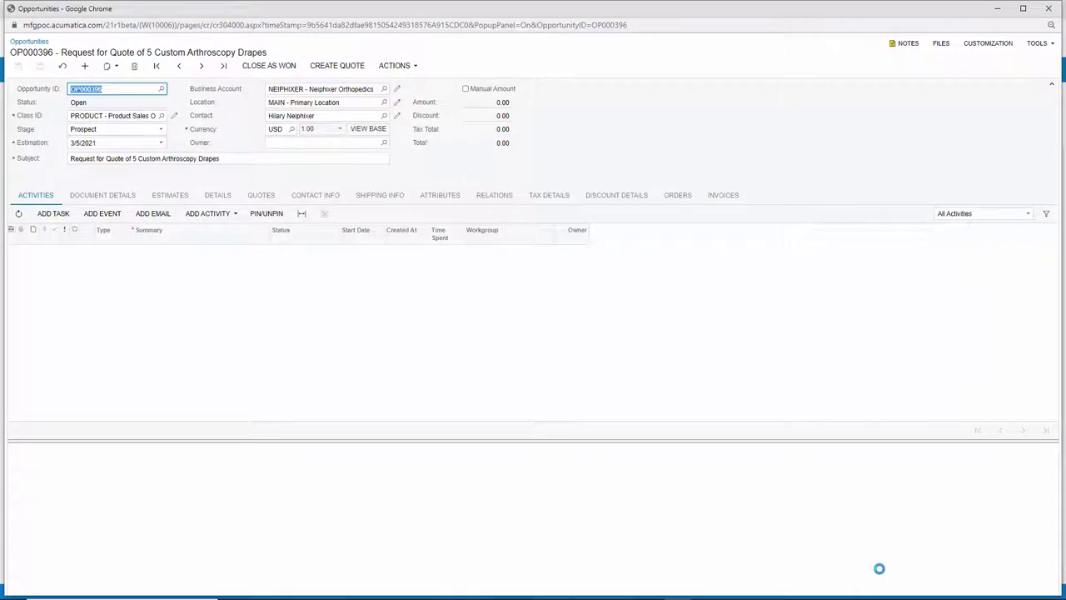
click(166, 194)
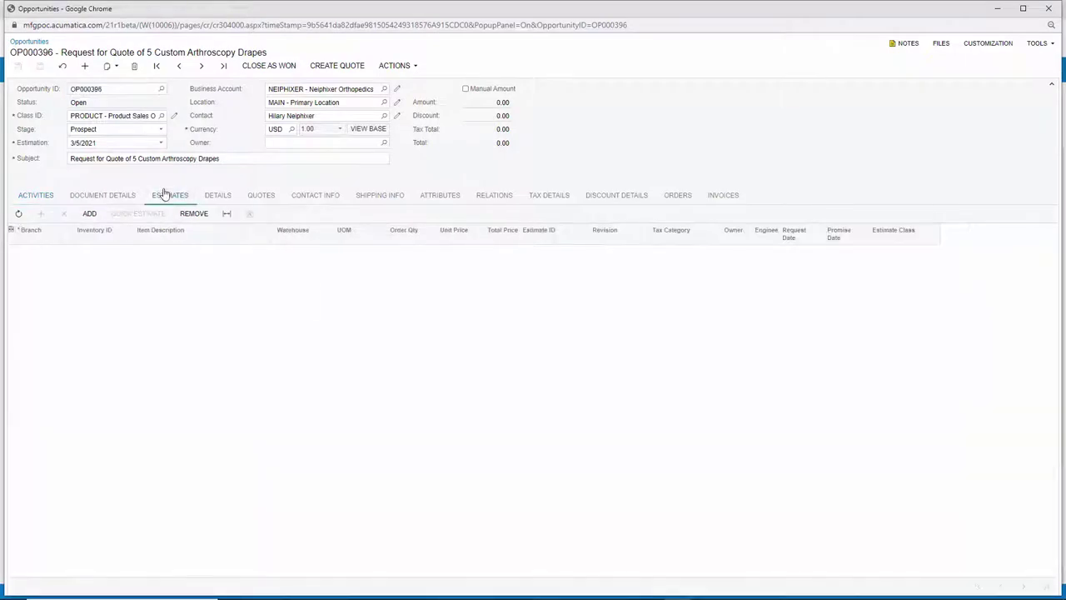
click(91, 215)
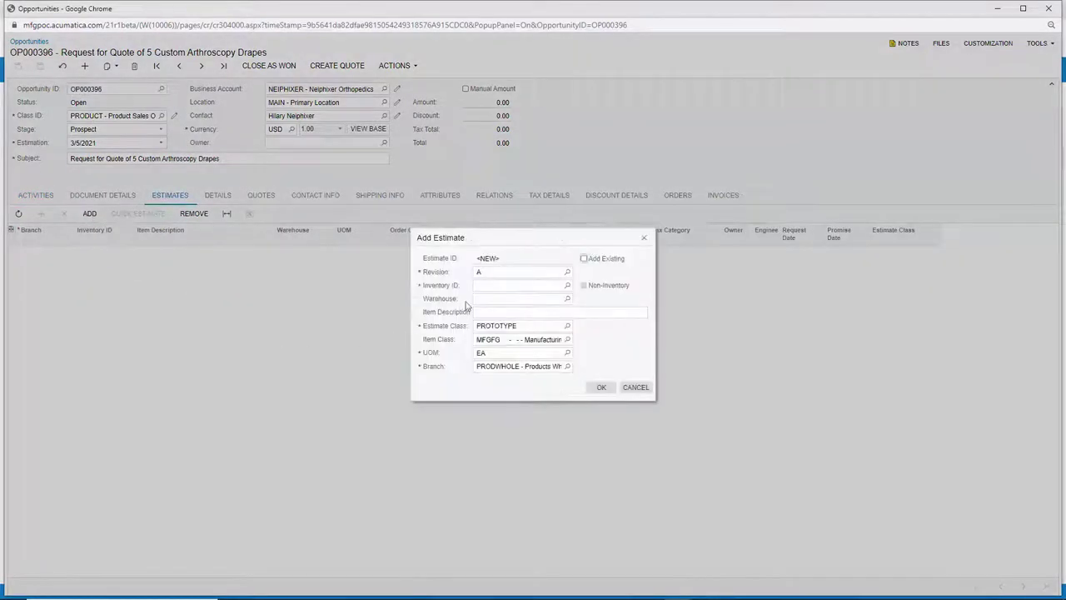
click(490, 285)
text(NEW_DRAPE)
click(599, 387)
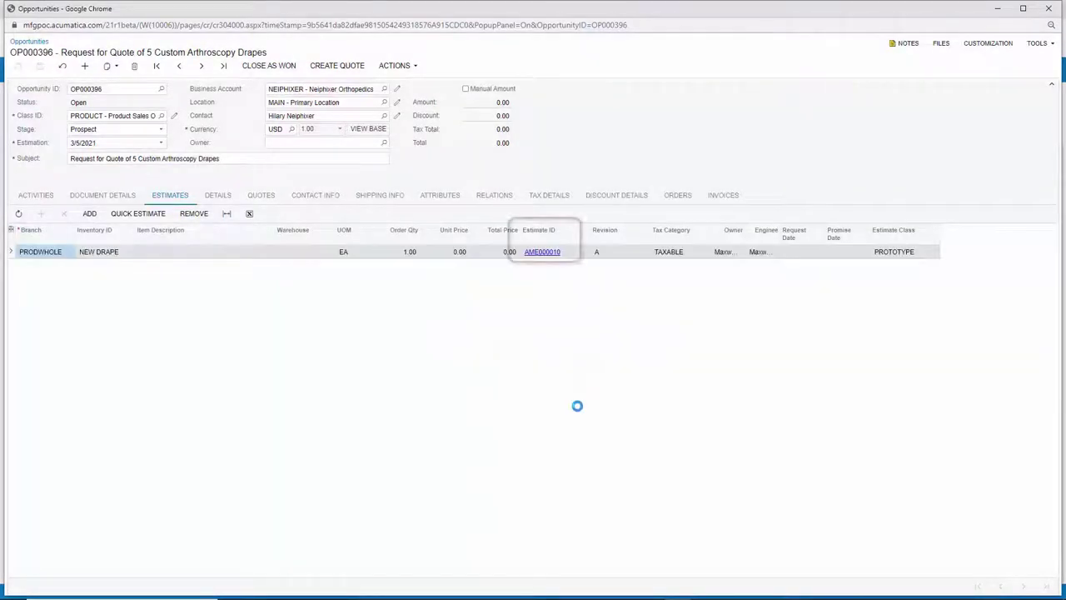
- Copy operations into estimate AME000010 from bill of material BOM000026
click(540, 253)
click(351, 115)
click(370, 159)
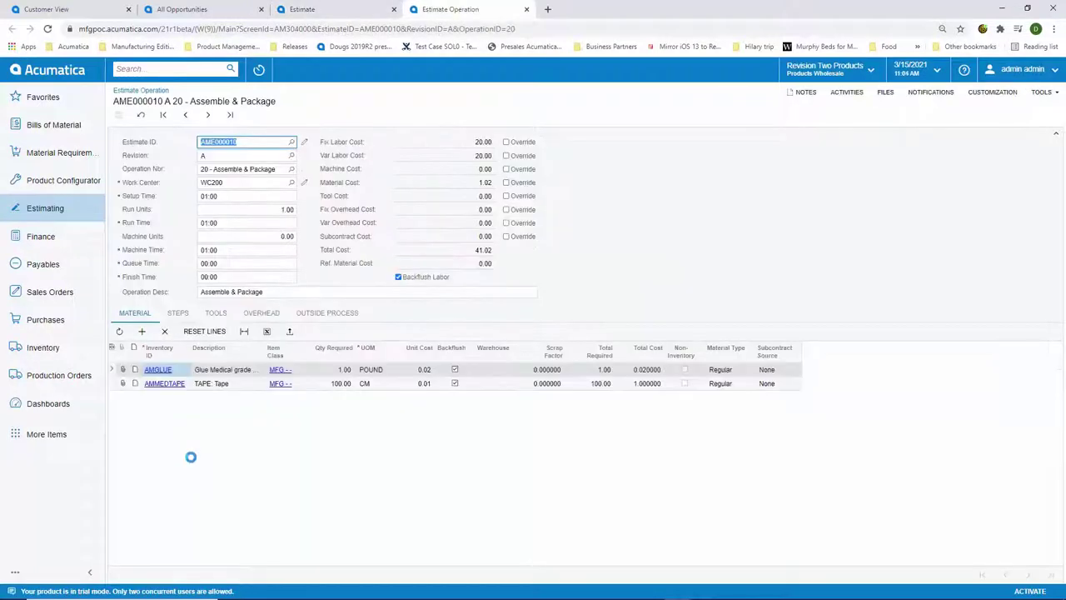
- Add AMPOUCH material, set order quantity 5, save, and generate the Estimate Summary report
text(AMPOUCH)
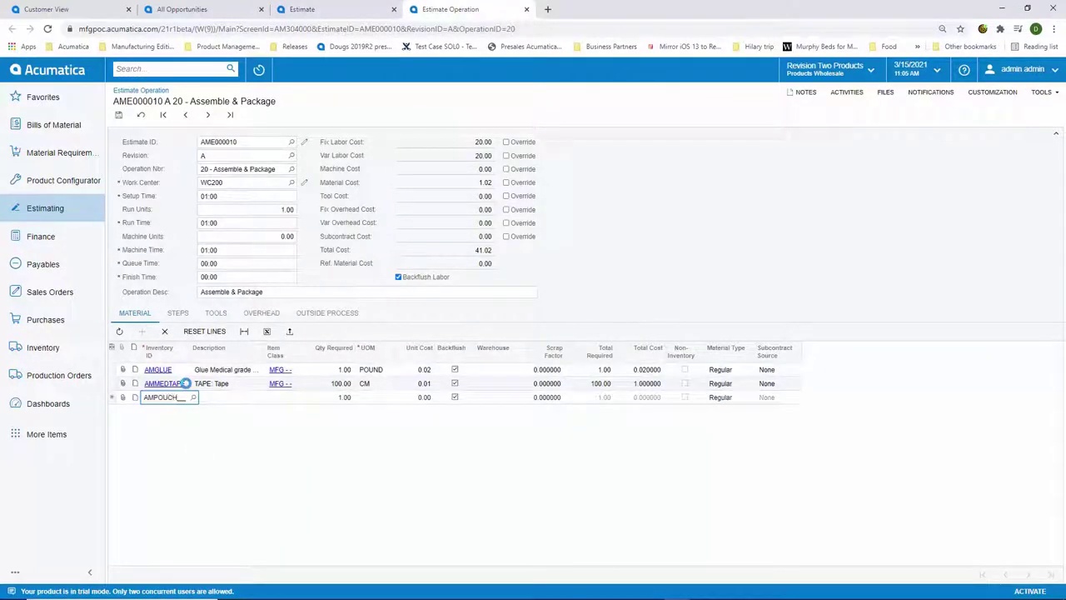
click(118, 114)
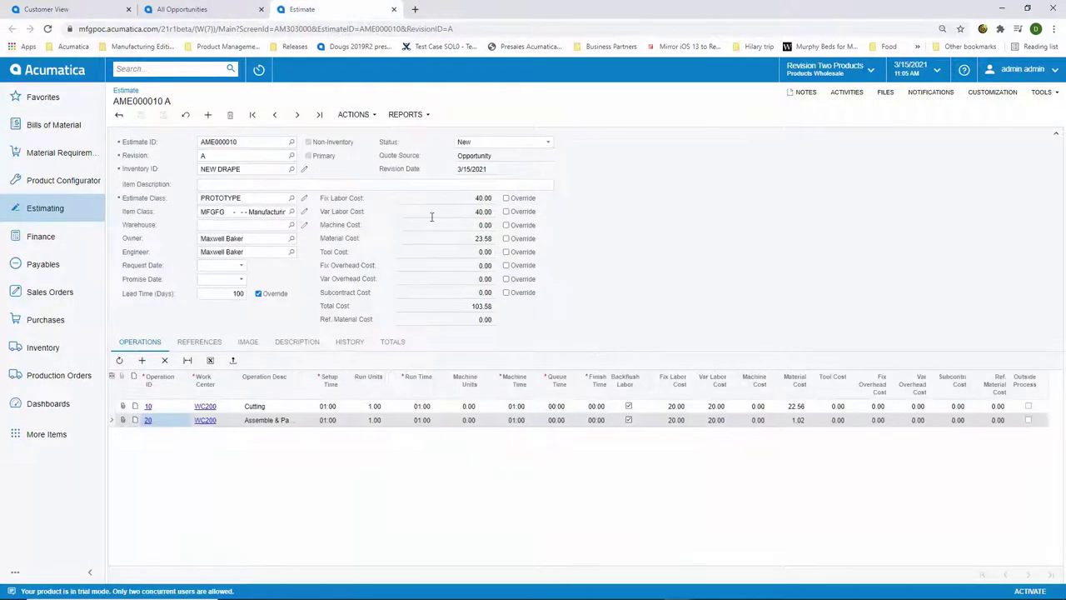
click(392, 341)
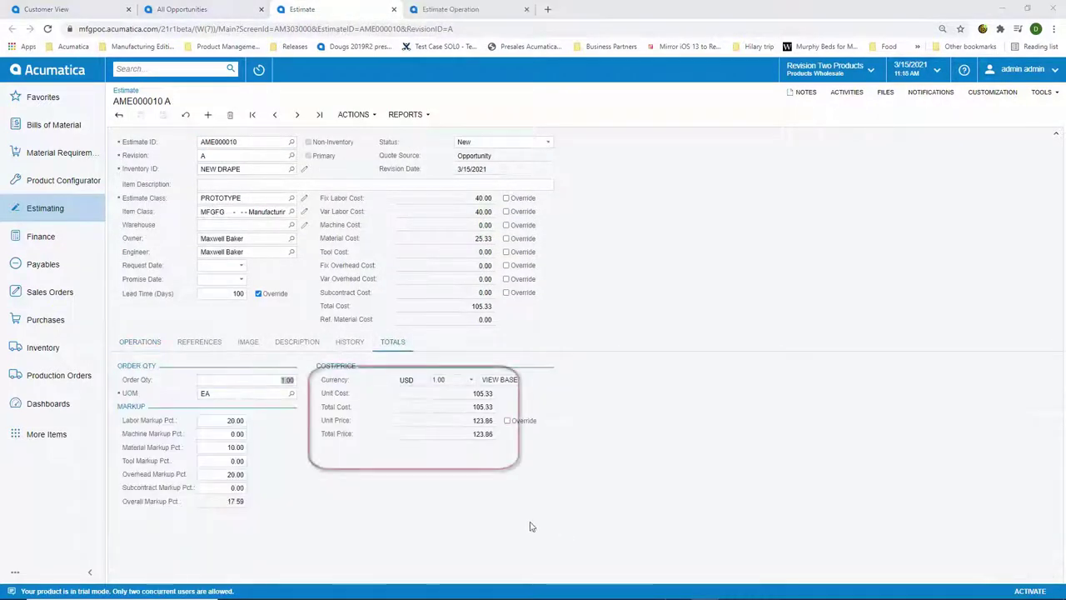
text(5)
key(Tab)
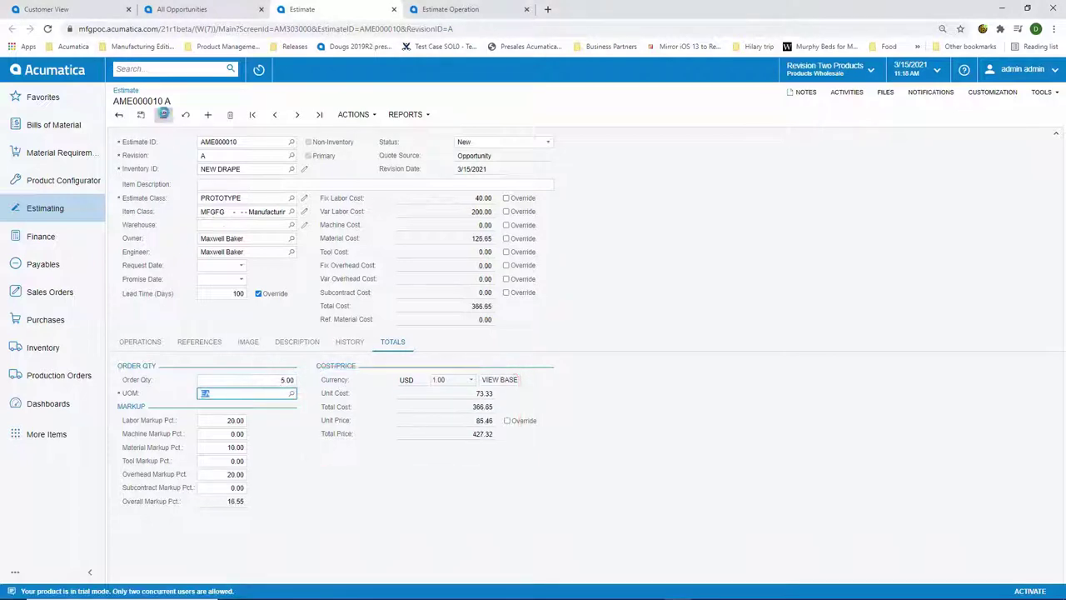
click(166, 114)
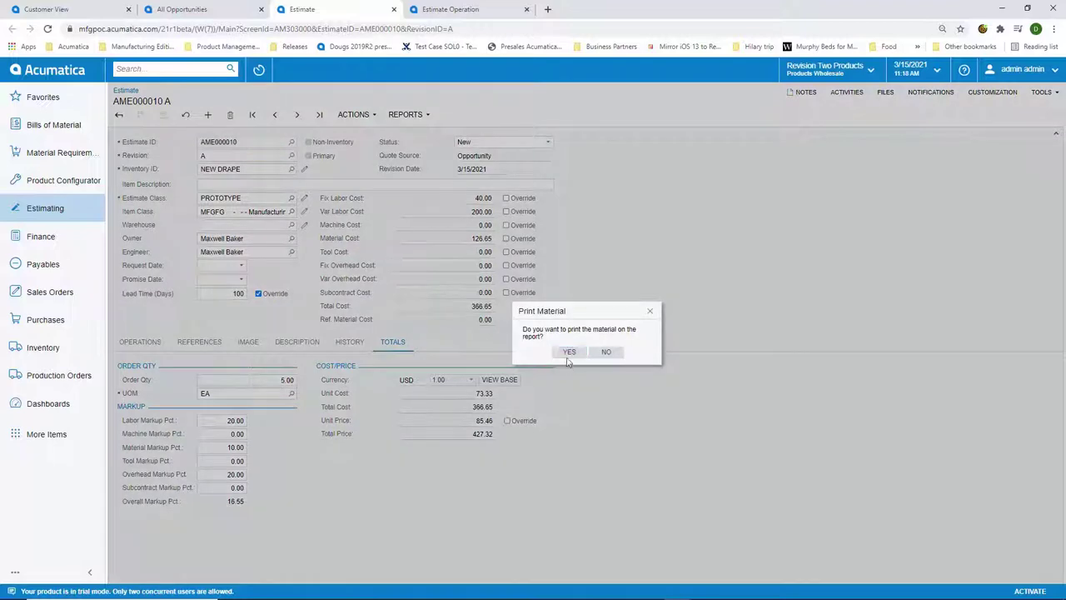
click(570, 353)
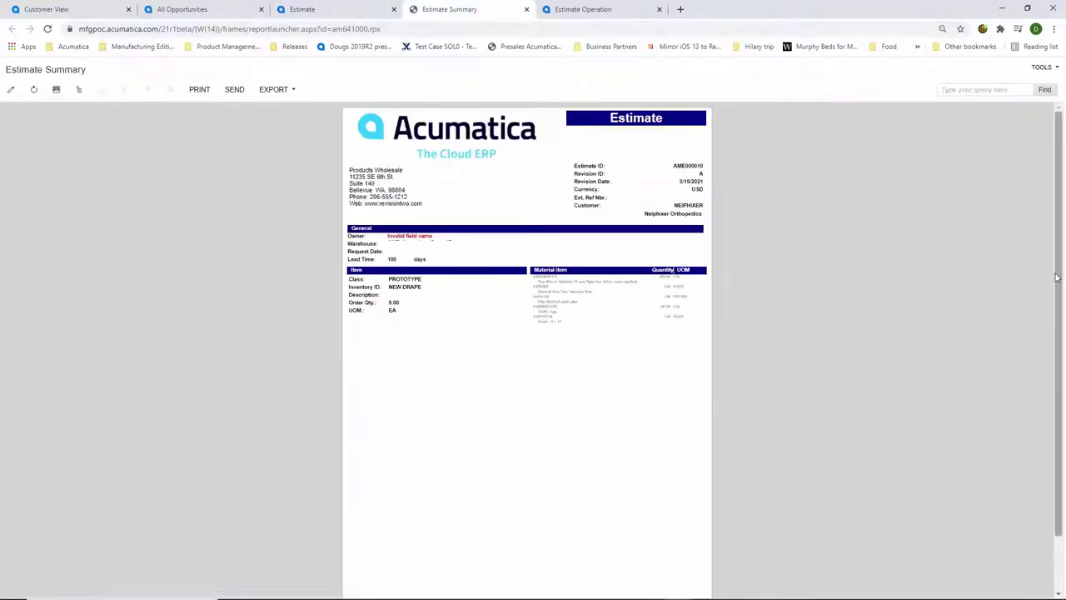
- Change estimate AME000010's inventory item to AM1201 and save it
mouse_move(1056, 278)
mouse_down()
mouse_move(1057, 368)
mouse_move(1058, 298)
mouse_up()
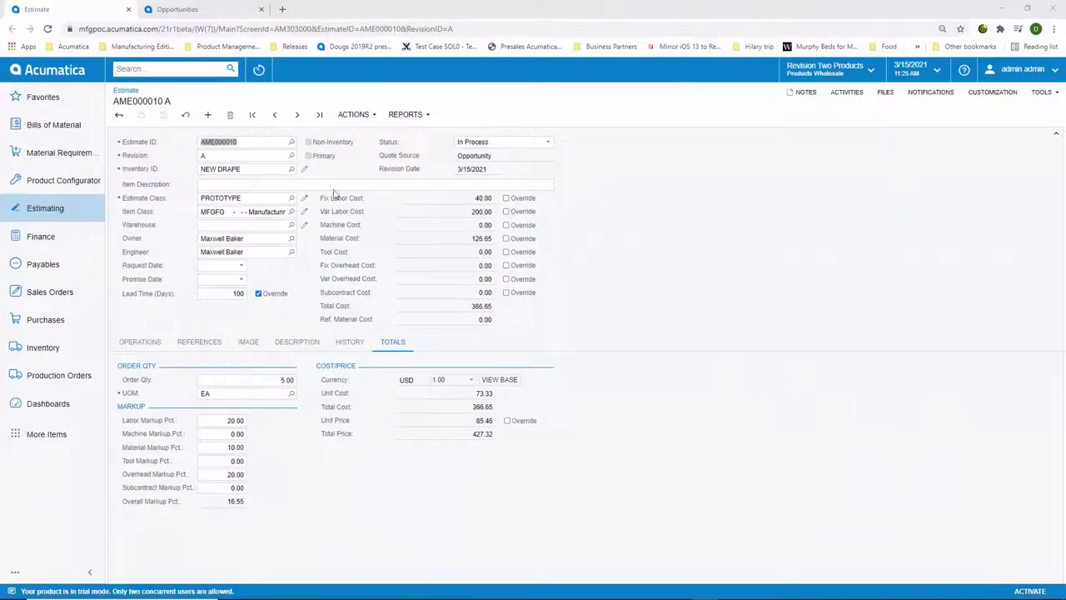
click(253, 168)
text(AM1201)
click(163, 114)
click(353, 114)
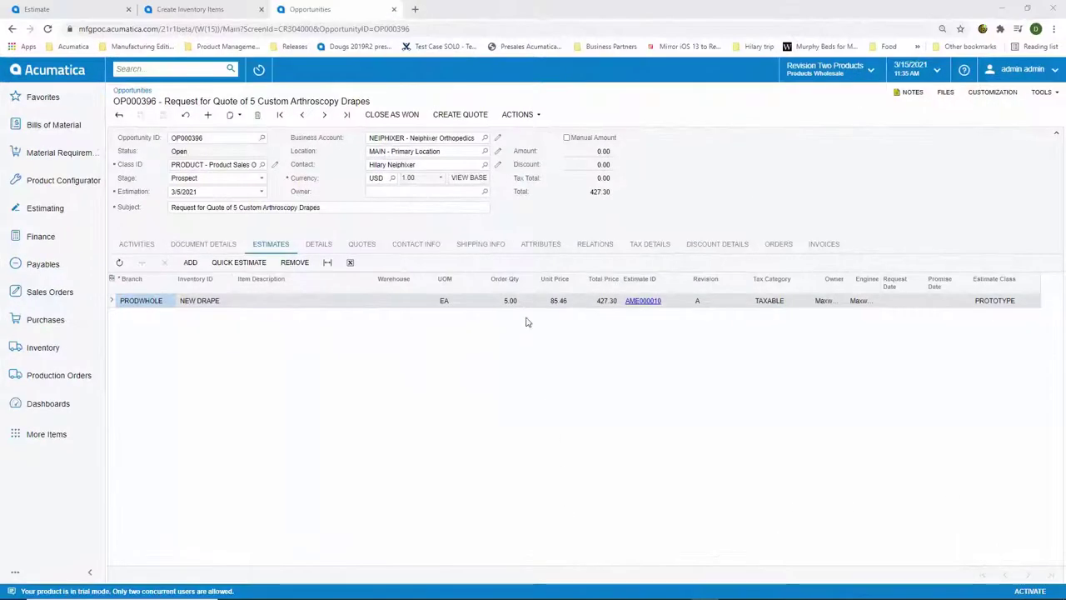
- Create sales order SO005985 from the opportunity and process a capable-to-promise check on its line
click(517, 115)
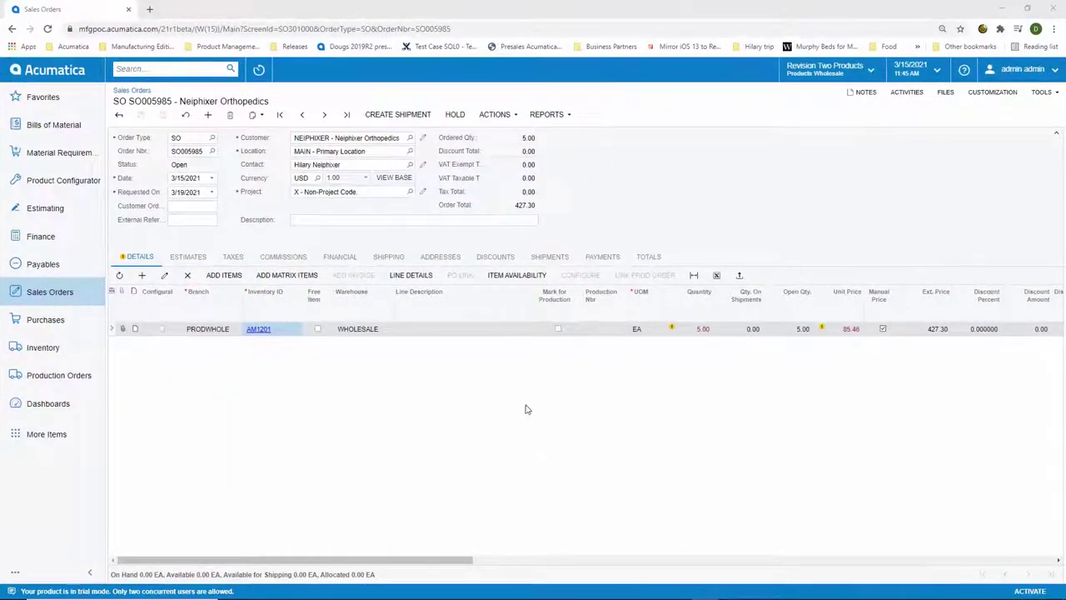
click(599, 115)
click(504, 130)
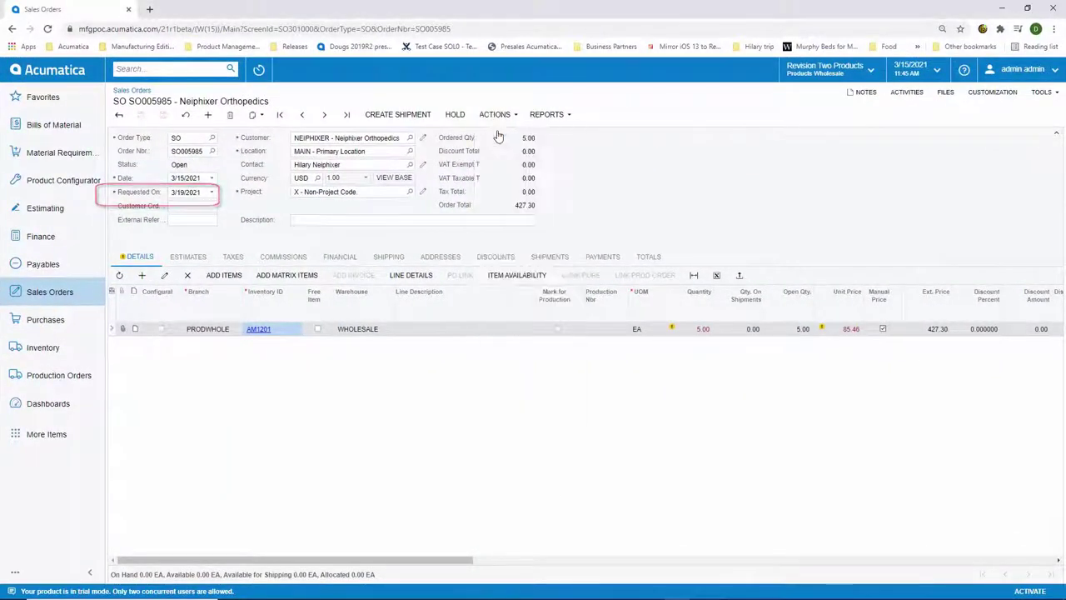
click(46, 169)
click(84, 73)
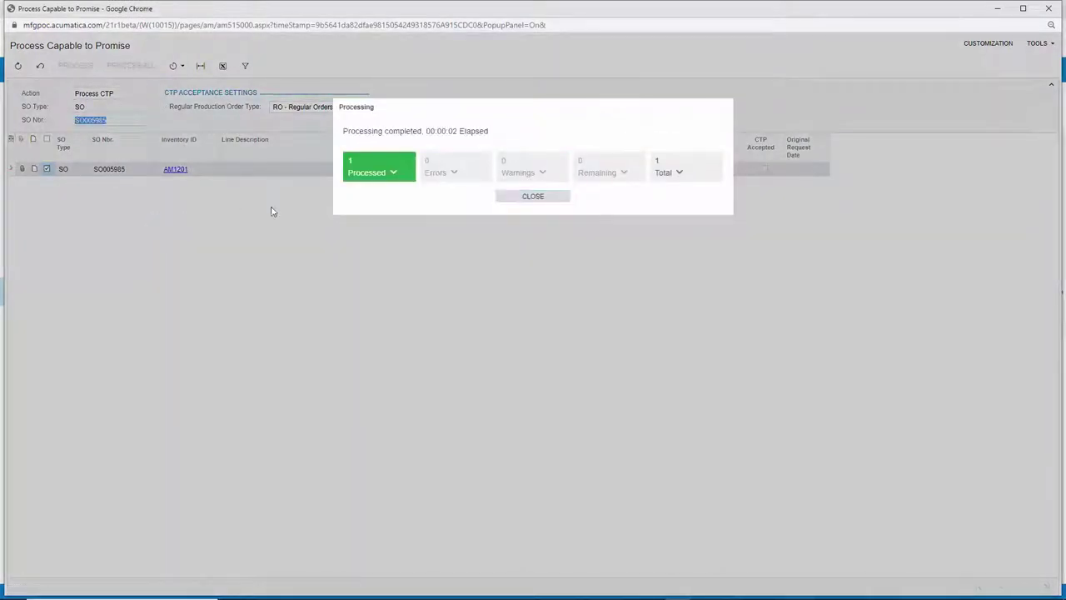
click(508, 198)
- Accept the capable-to-promise result to generate production order AM000189
click(47, 169)
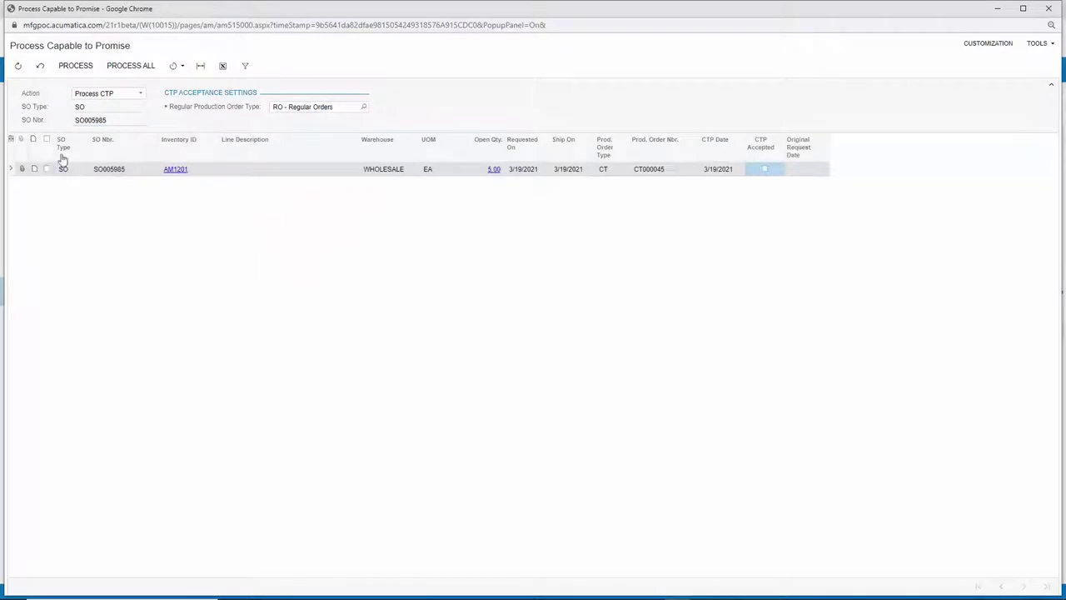
click(141, 93)
click(102, 117)
click(75, 65)
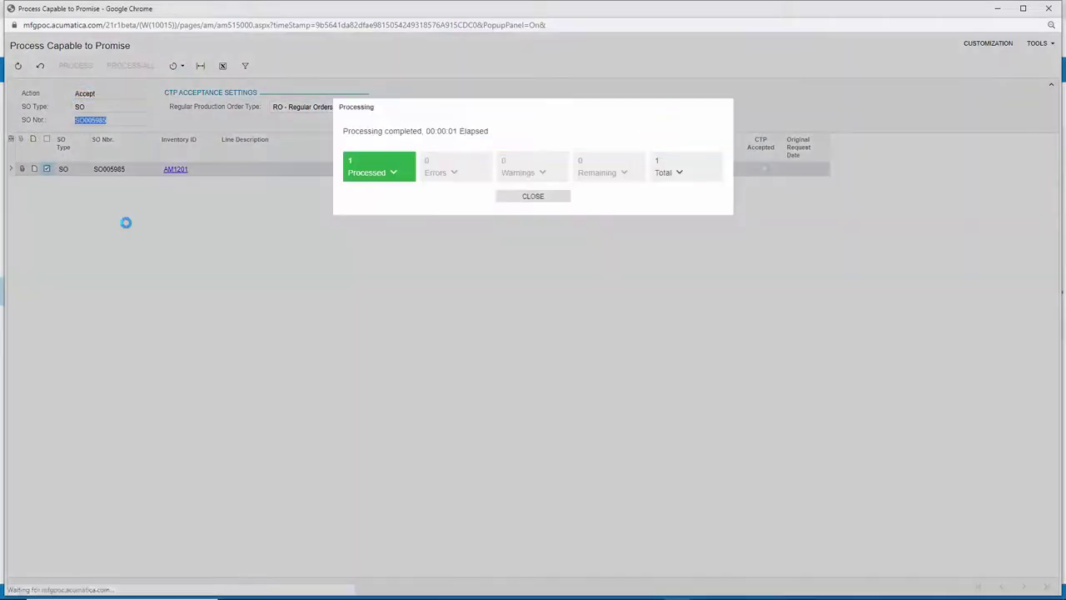
click(533, 196)
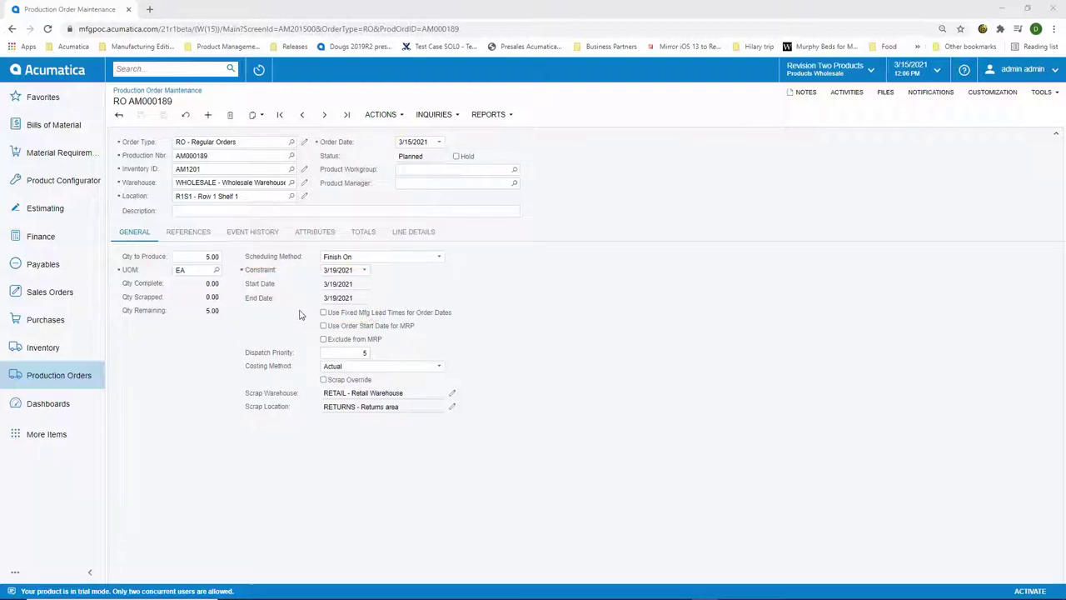
- Review the production order's sales order references and event history, then release it
click(188, 231)
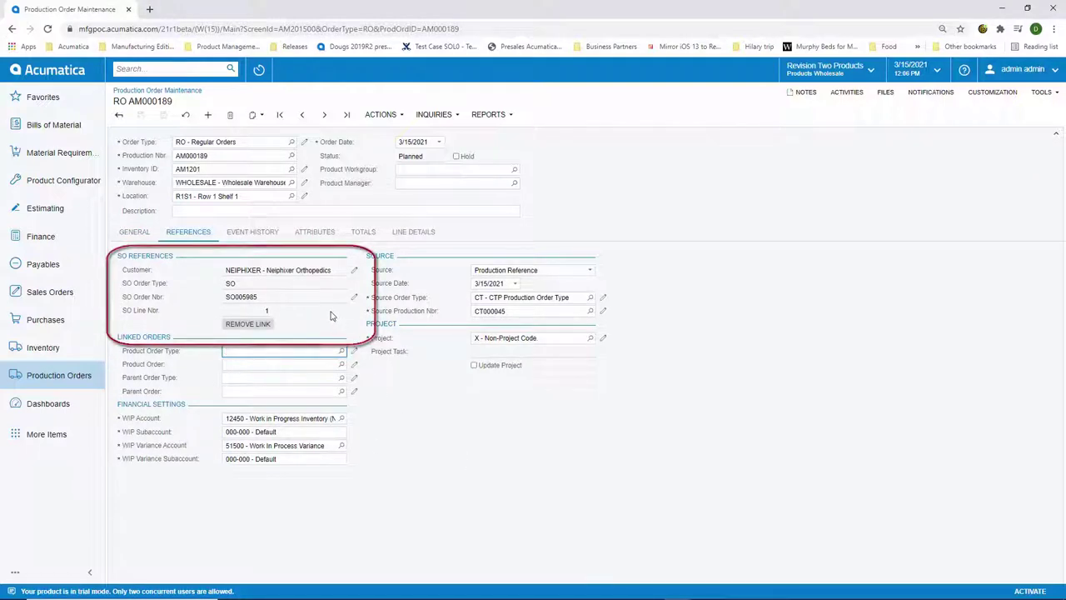
click(255, 232)
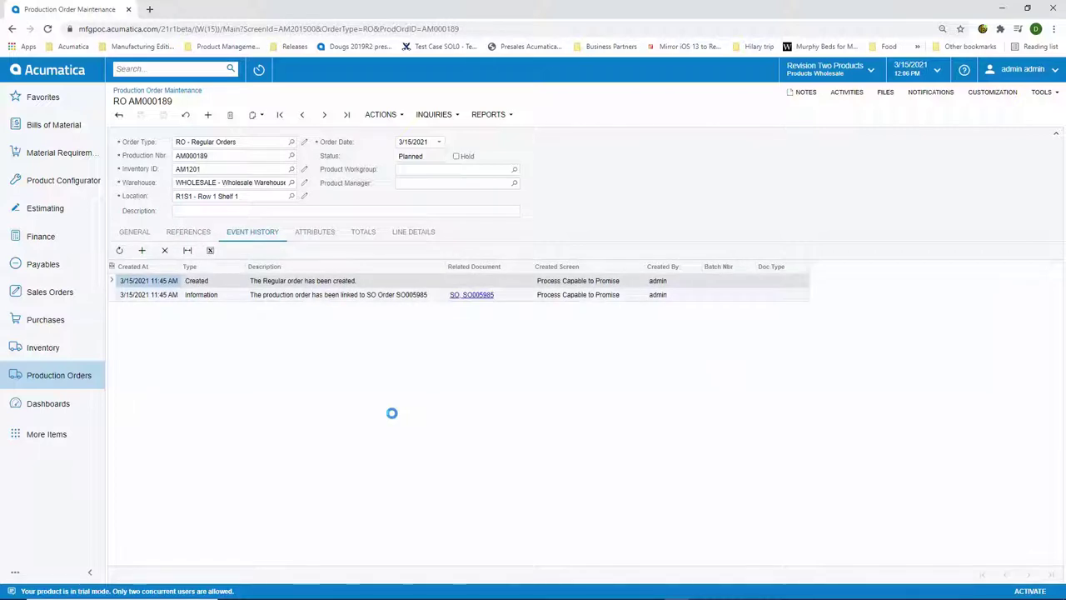
click(382, 119)
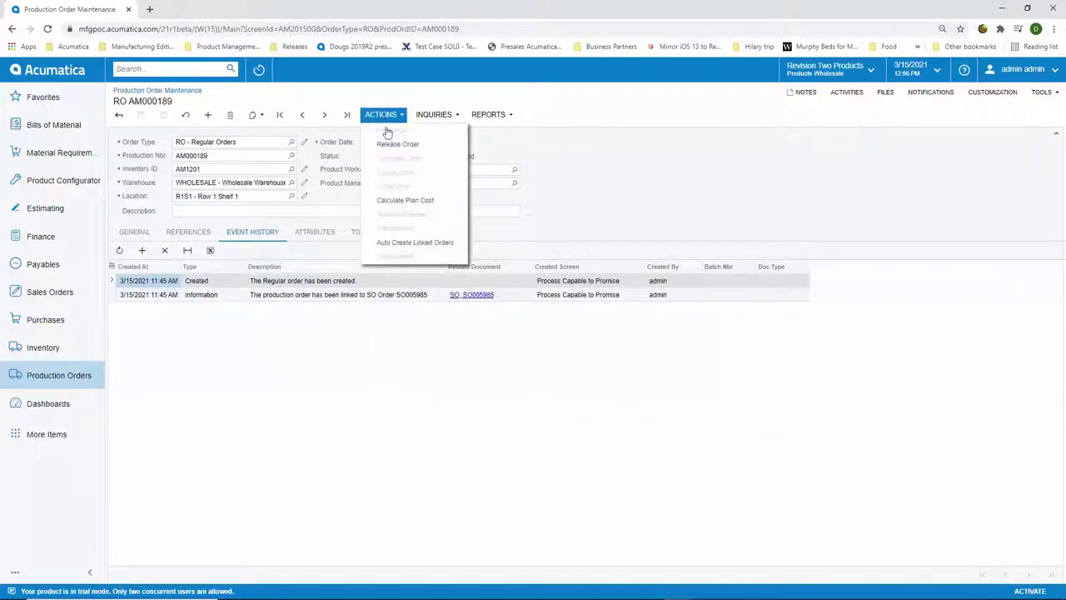
click(391, 143)
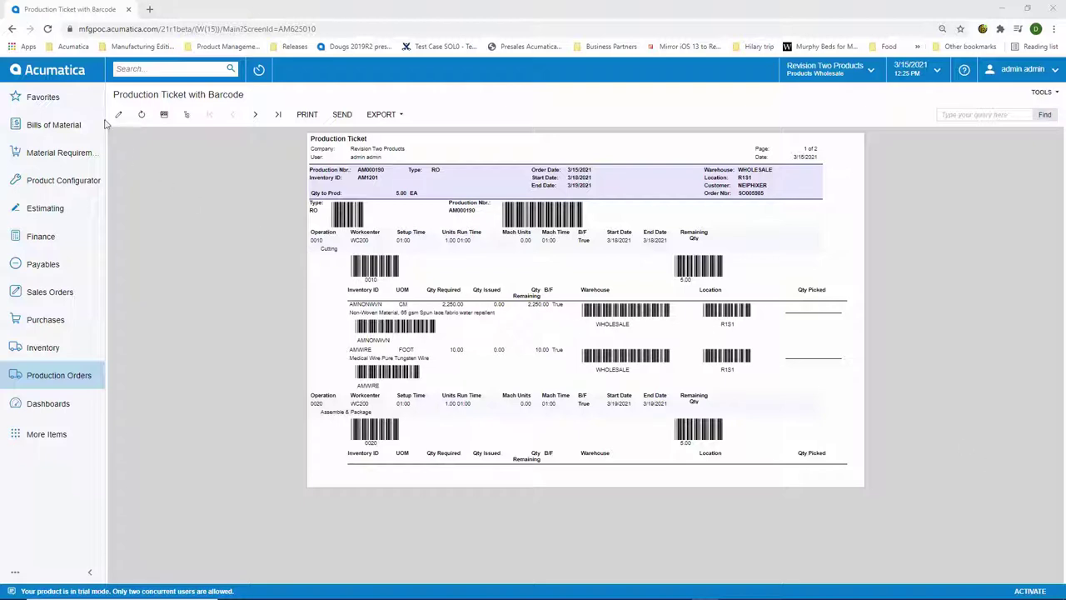
- Return to production order AM000190 and view its Production Detail operations and materials
click(11, 29)
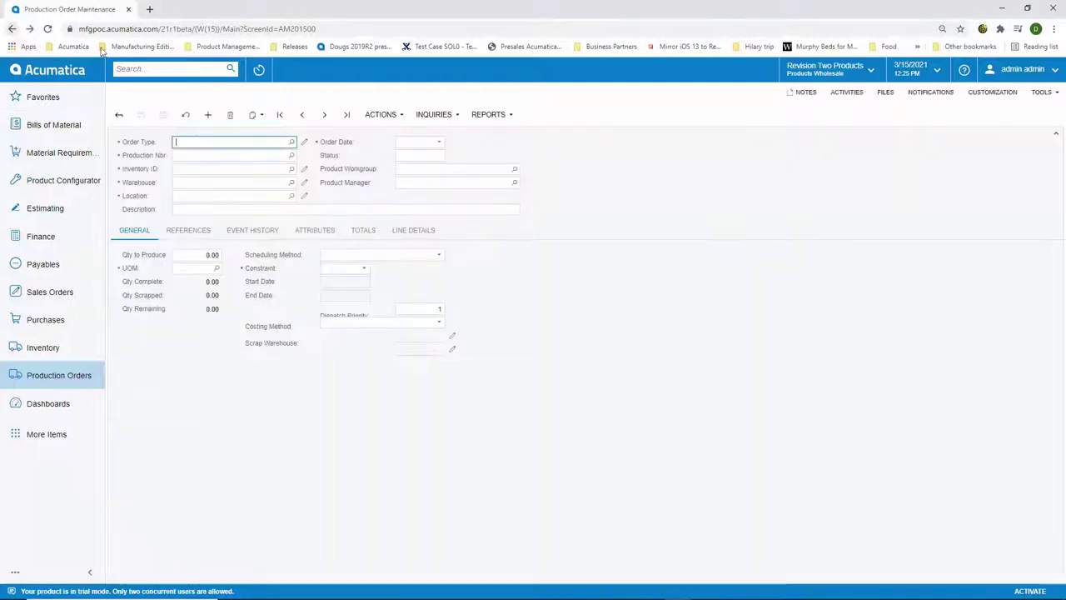
click(425, 118)
click(451, 131)
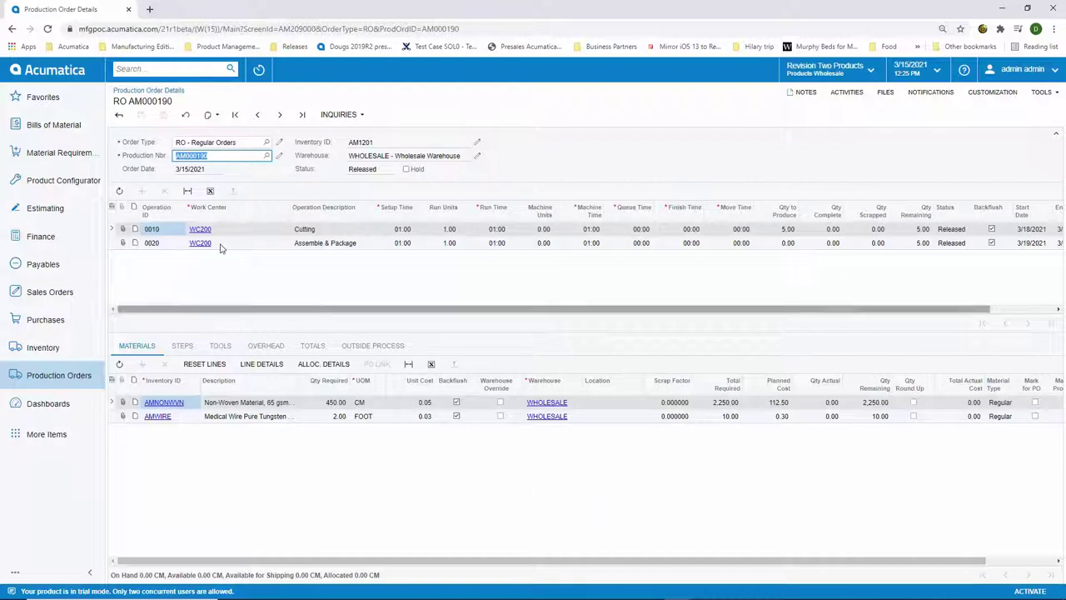
- Create a 5.00-unit move through operation 0020 for AM000190, remove hold, and release it
click(13, 30)
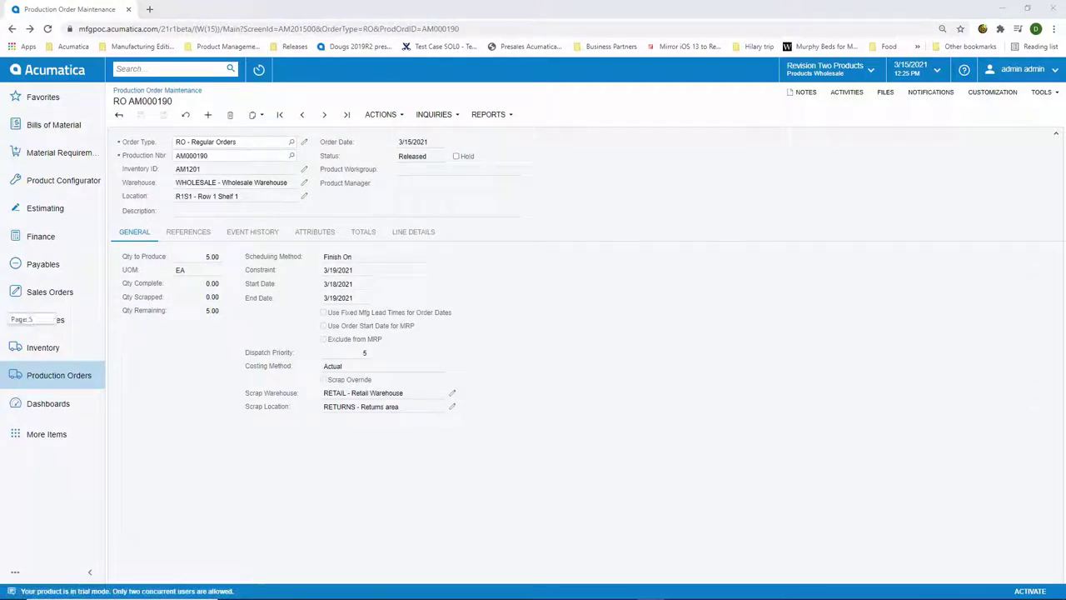
click(381, 114)
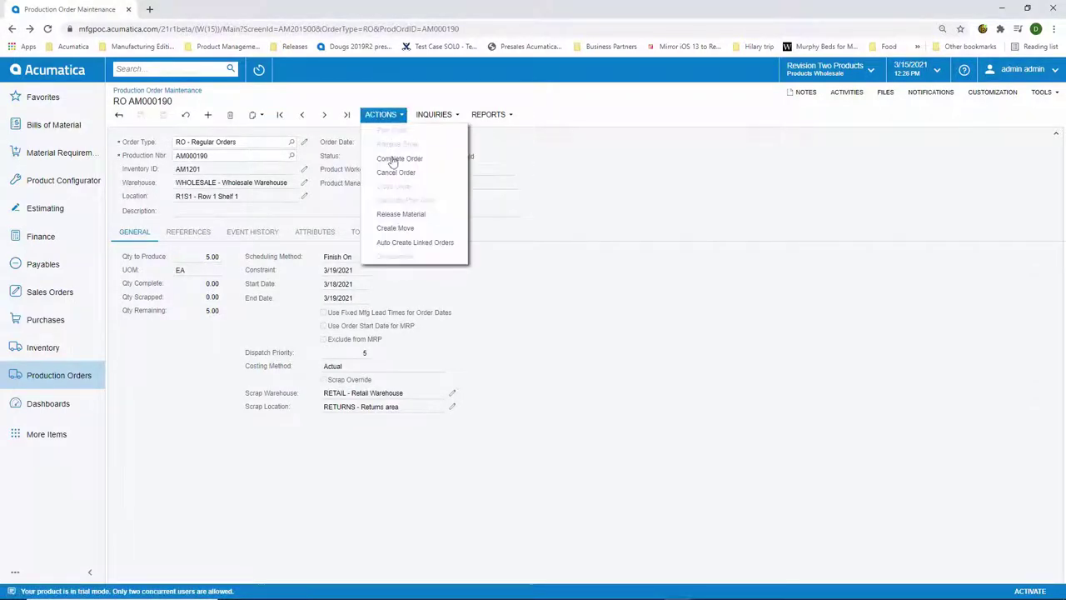
click(396, 227)
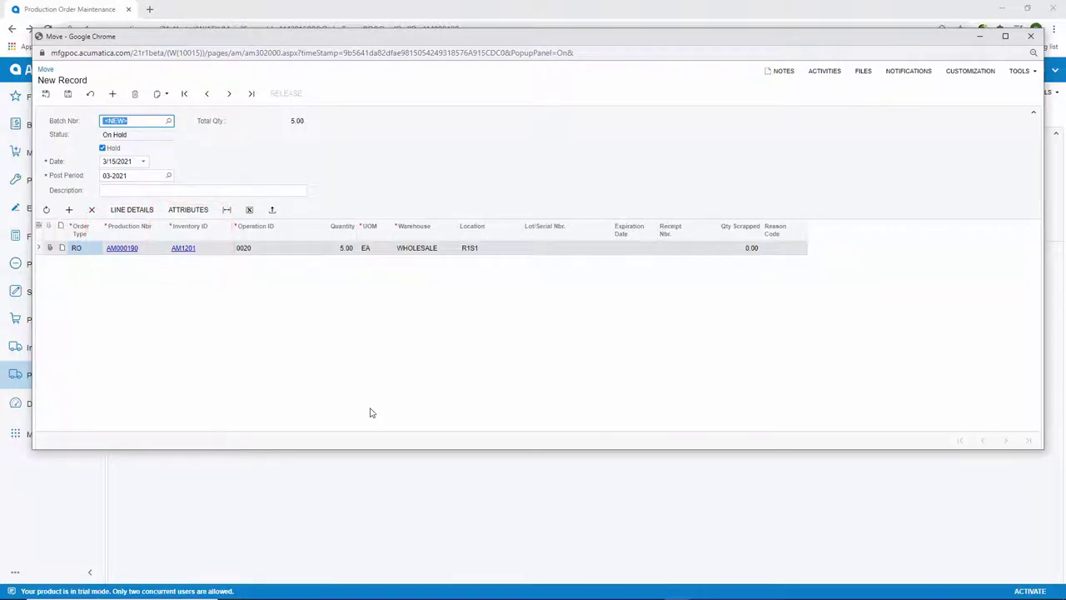
click(102, 147)
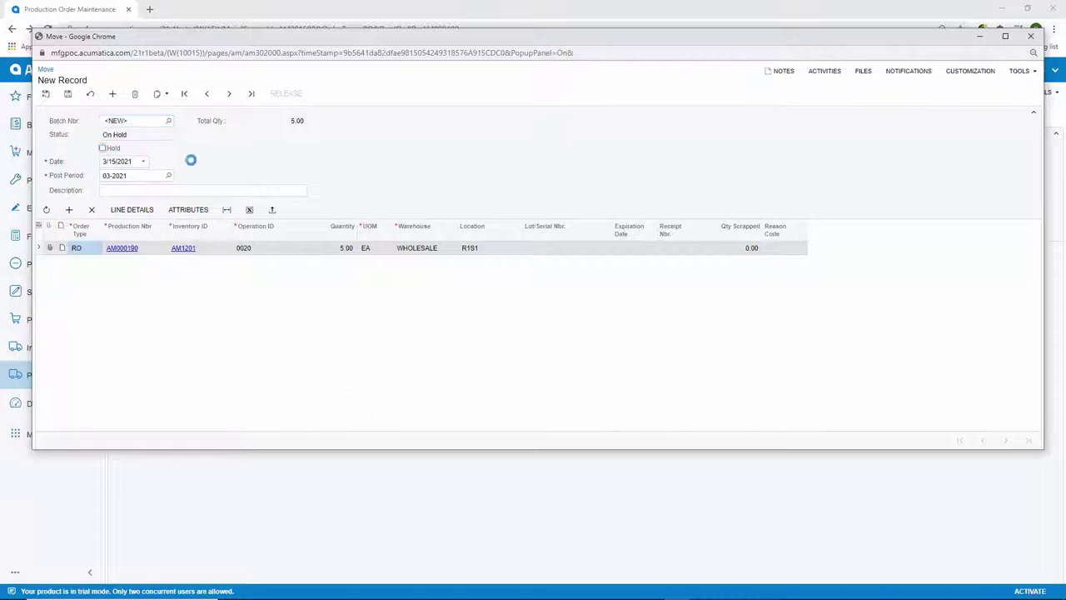
click(279, 95)
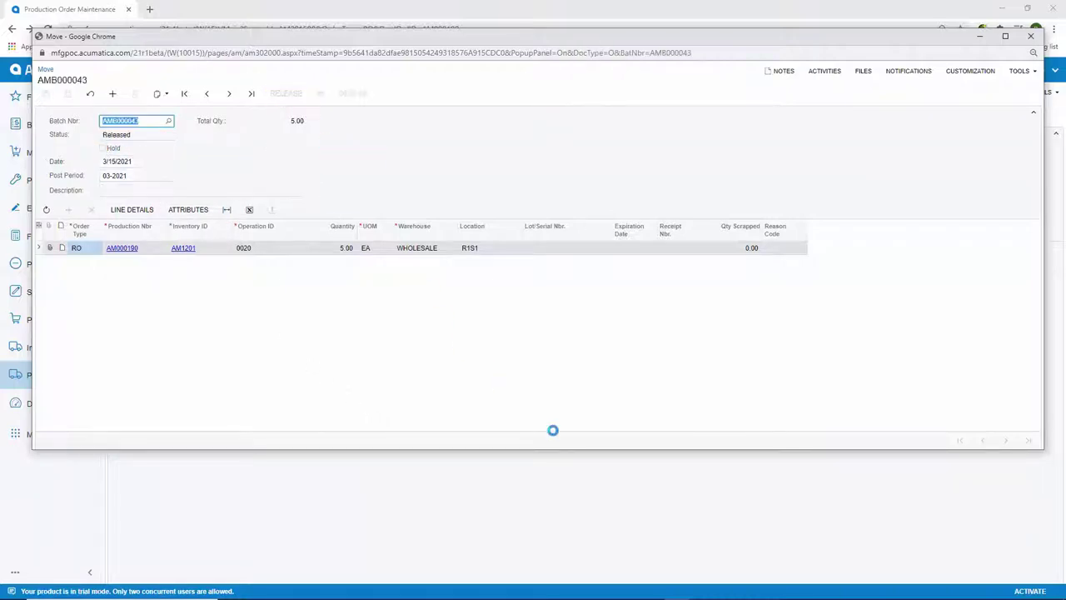
- Refresh AM000190 to confirm Completed status, then review its event history and variance totals
click(1031, 36)
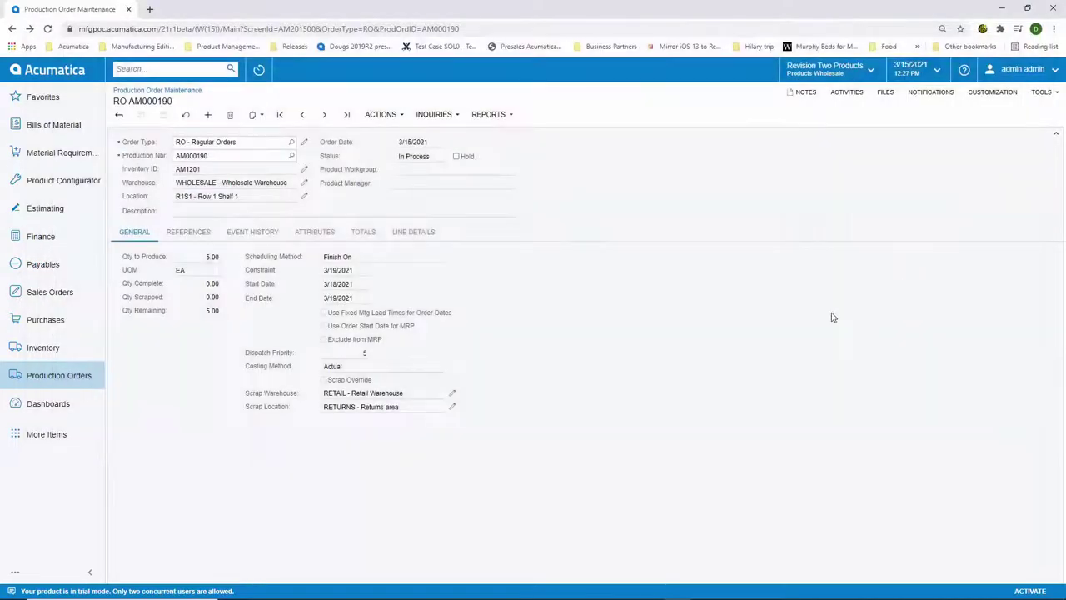
click(185, 114)
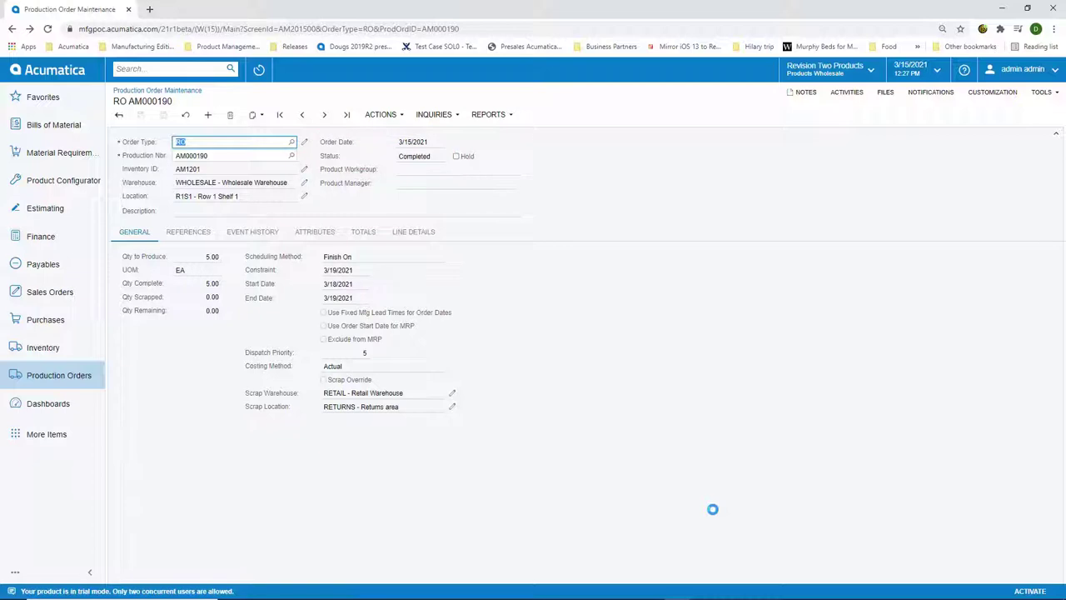
click(258, 235)
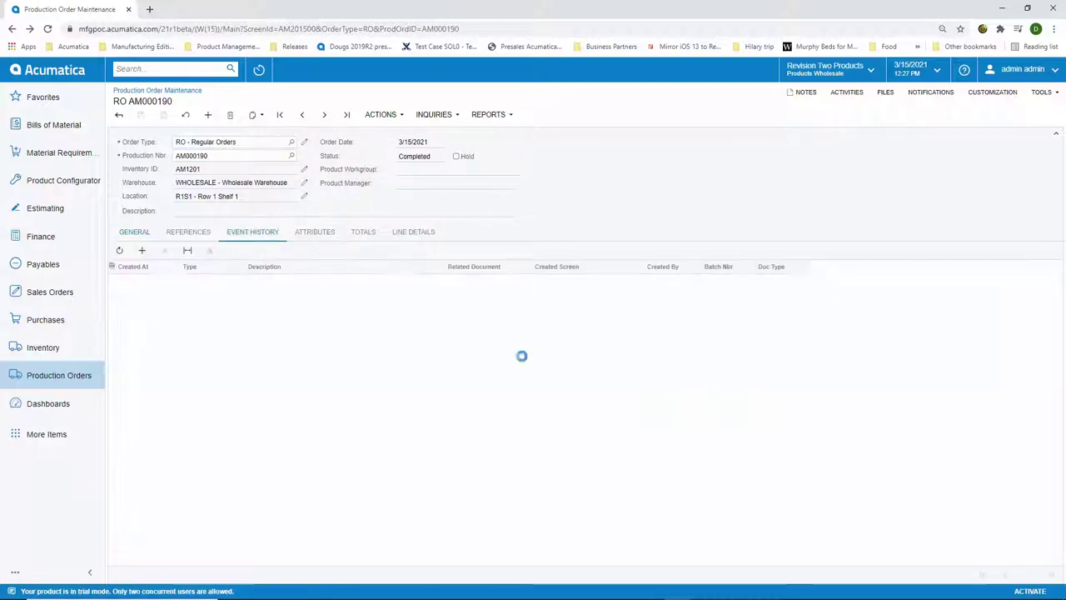
click(363, 233)
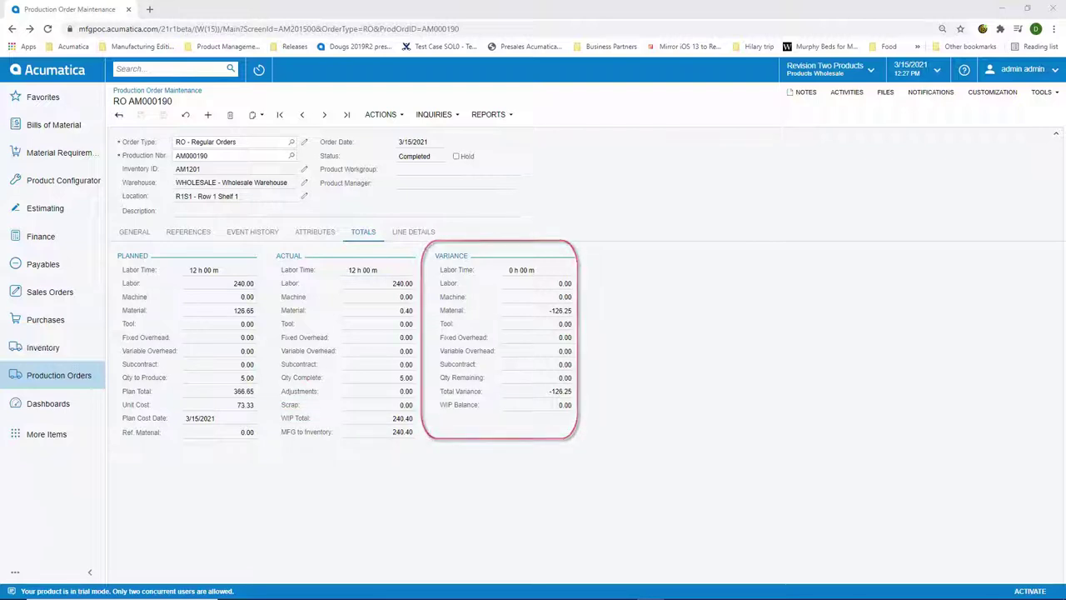
click(379, 115)
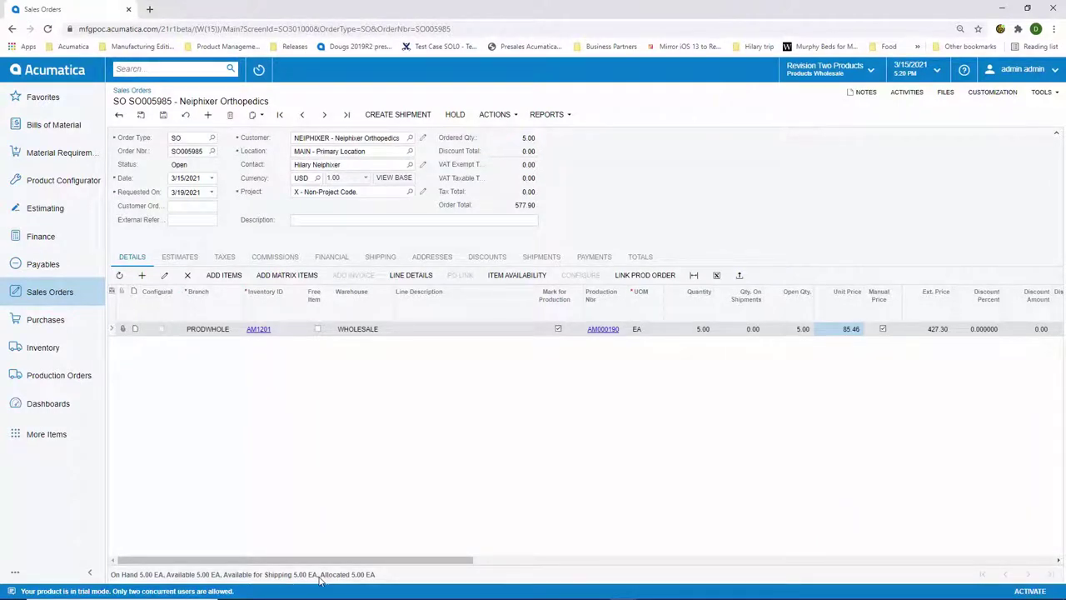
- Shop carrier rates and set FEDEXGROUND shipping, checking the 21.61 freight in the order totals
click(380, 256)
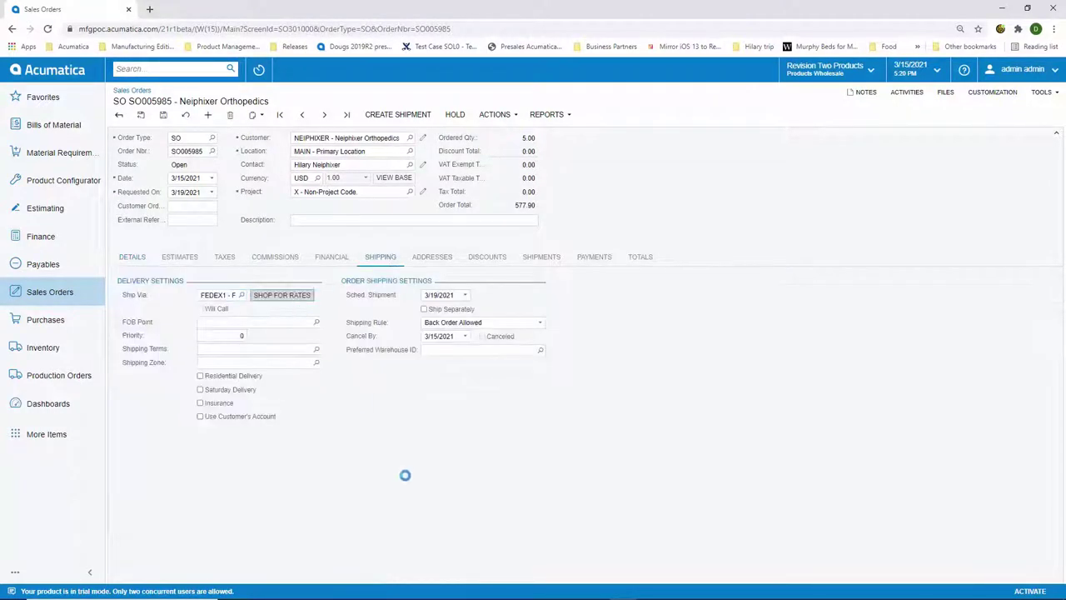
click(295, 298)
click(468, 243)
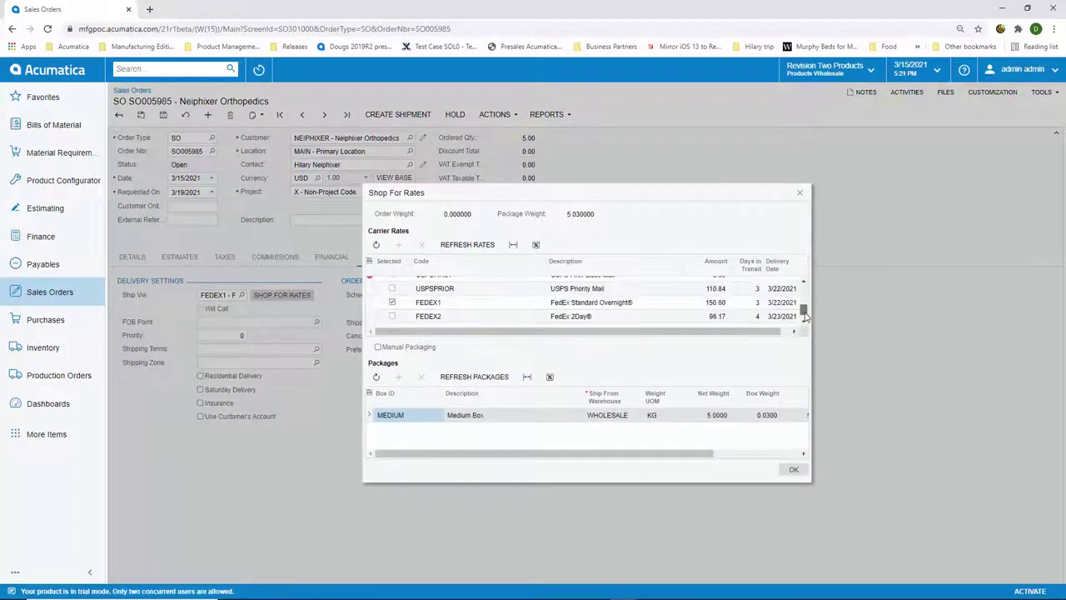
scroll(805, 314, down, 1)
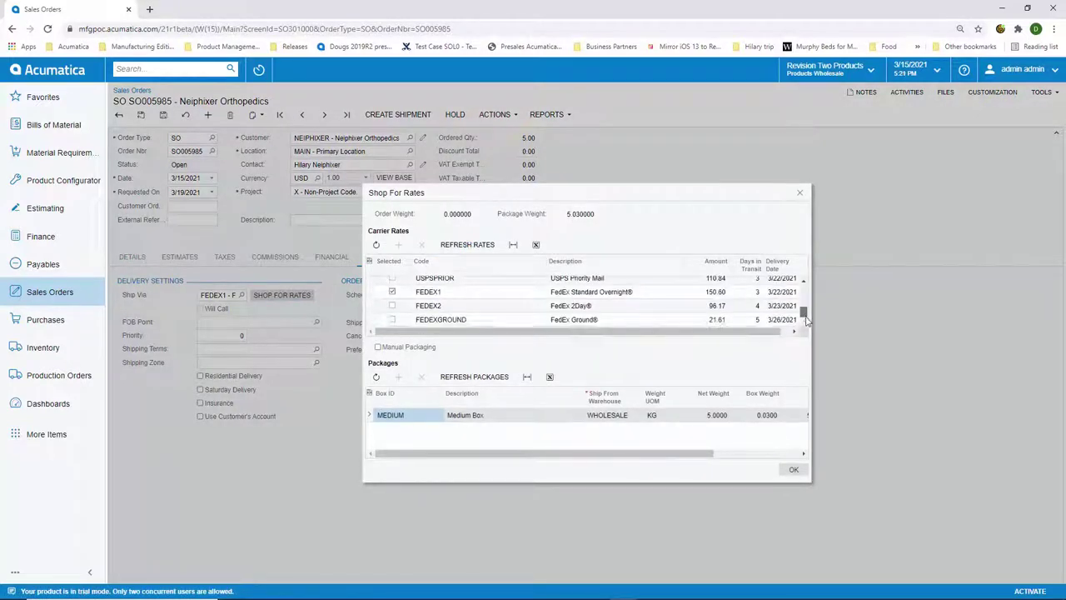
click(395, 320)
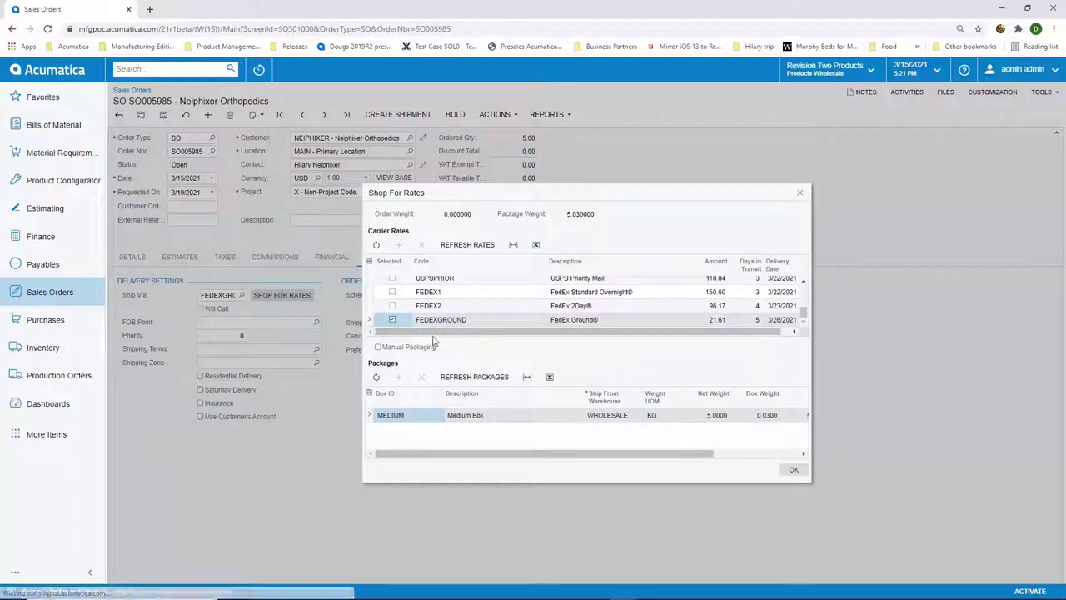
click(794, 468)
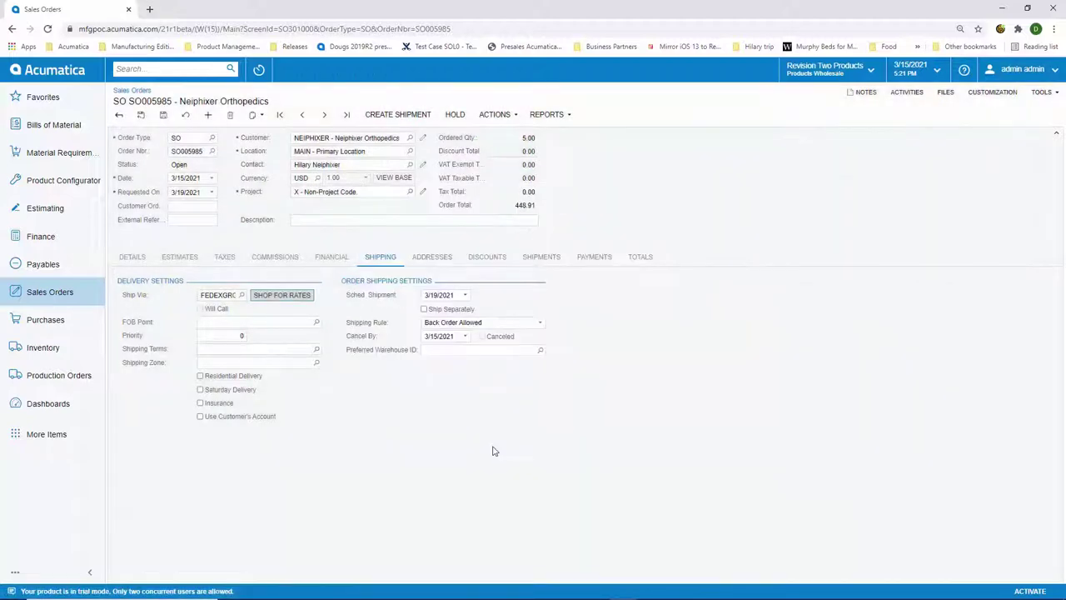
click(640, 257)
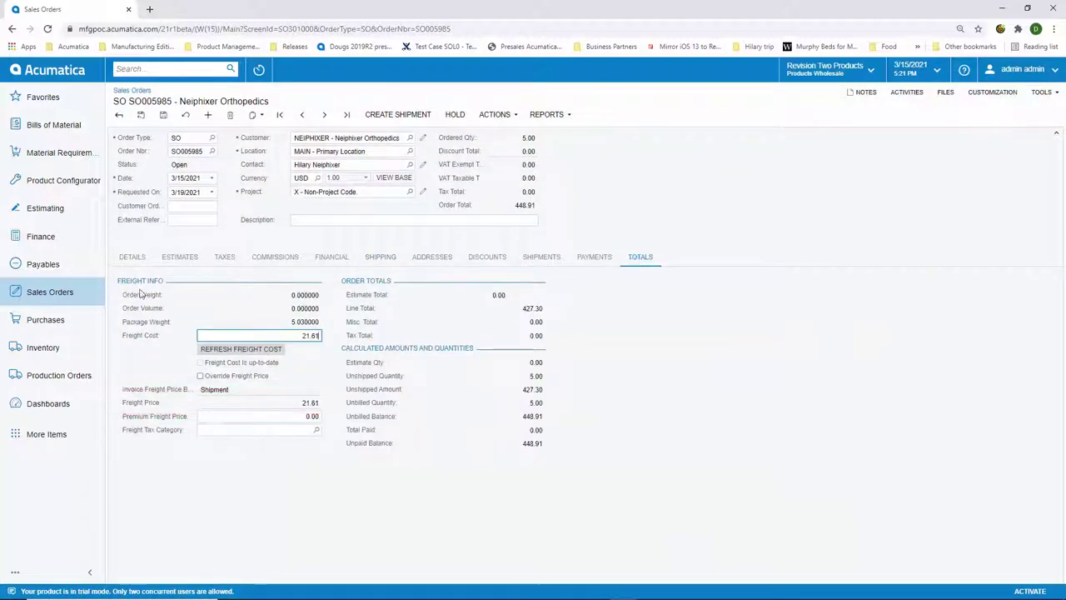
click(127, 256)
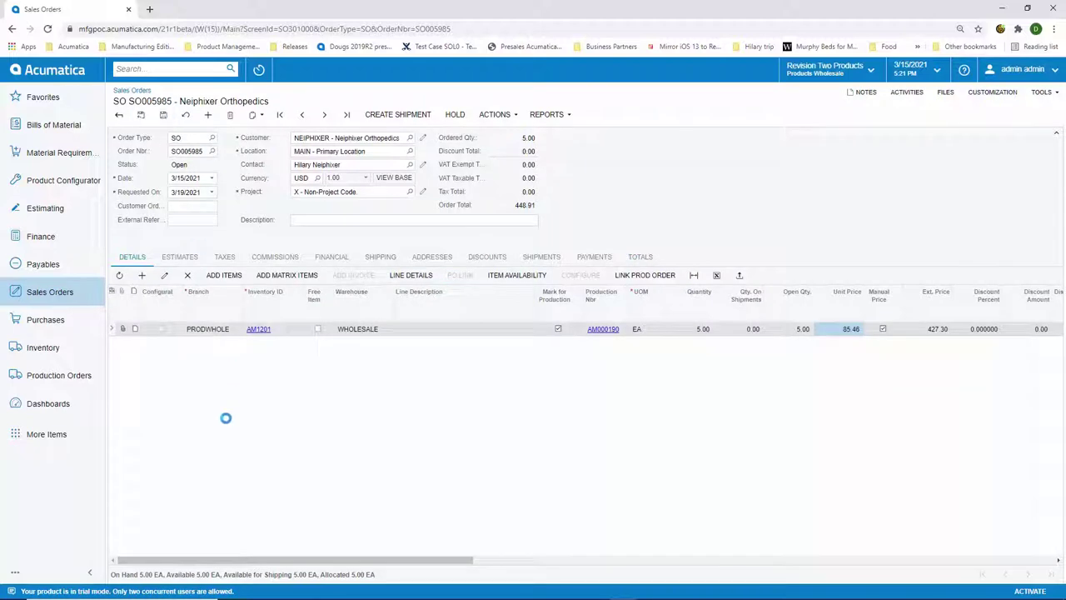
- Review the order's available payment methods on the Financial tab without changing anything
click(331, 257)
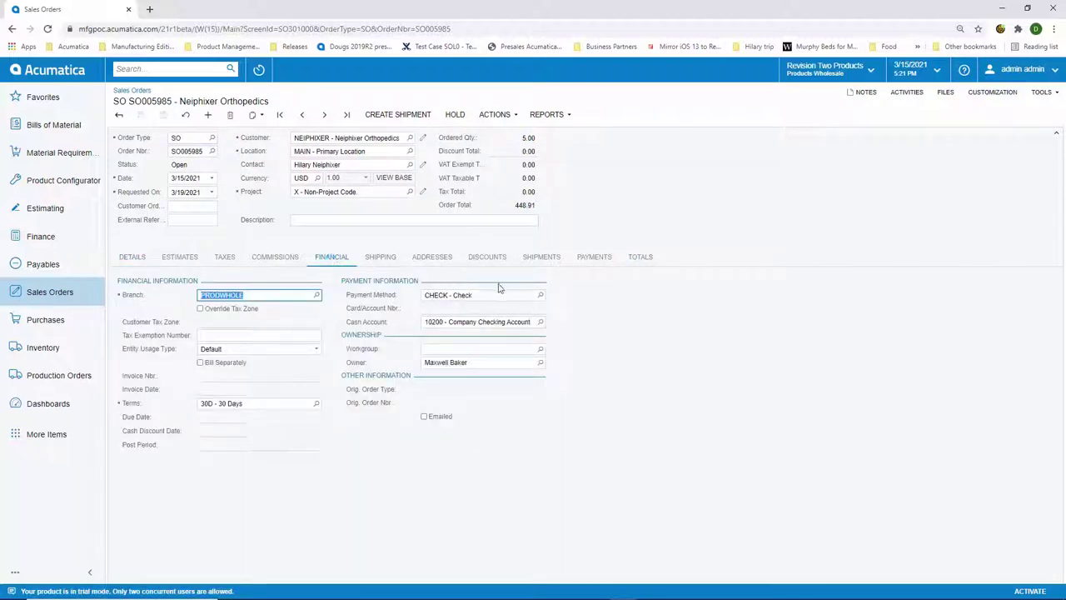
click(541, 294)
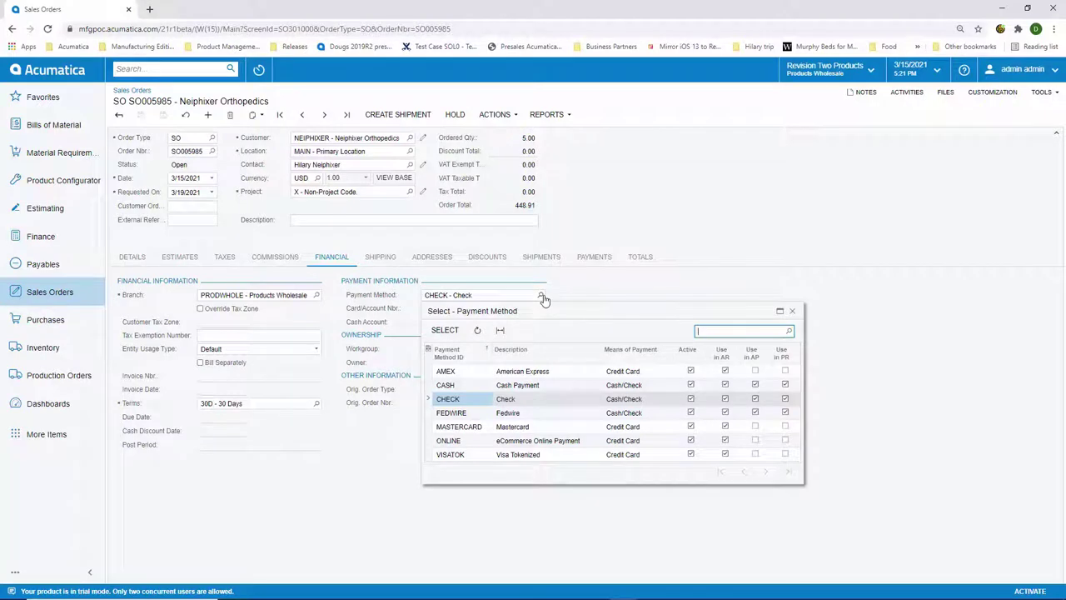
click(712, 234)
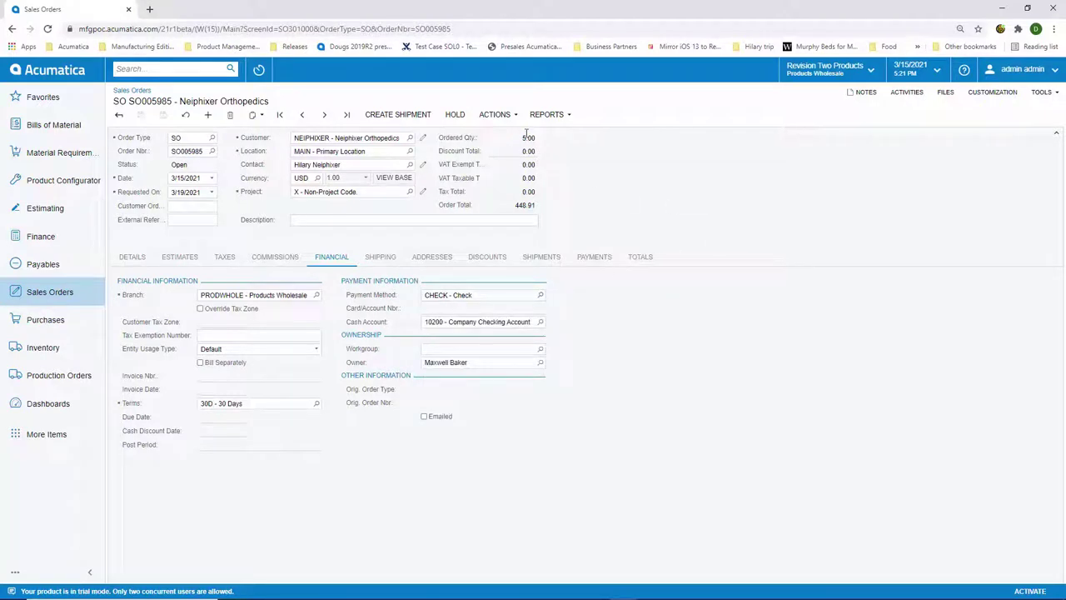
- Email sales order SO005985 to the customer and check the sent email activity
click(498, 114)
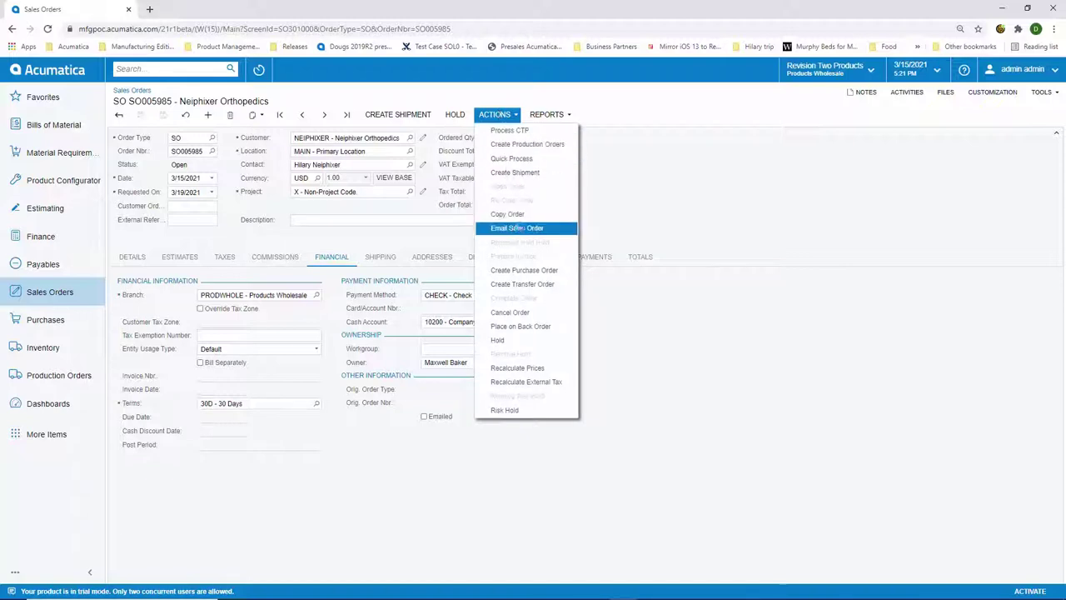
click(522, 225)
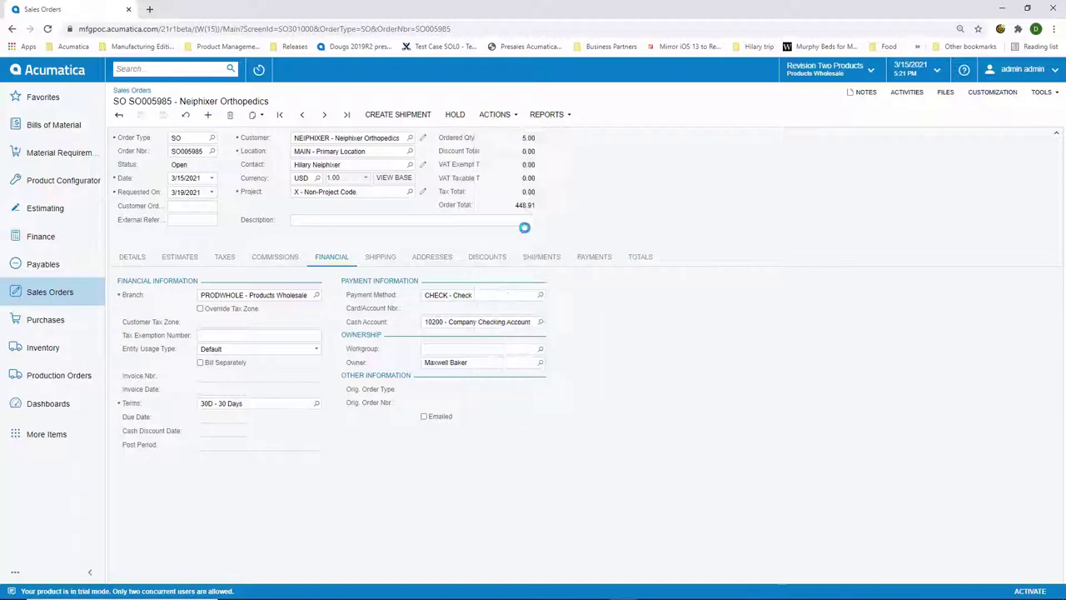
click(901, 93)
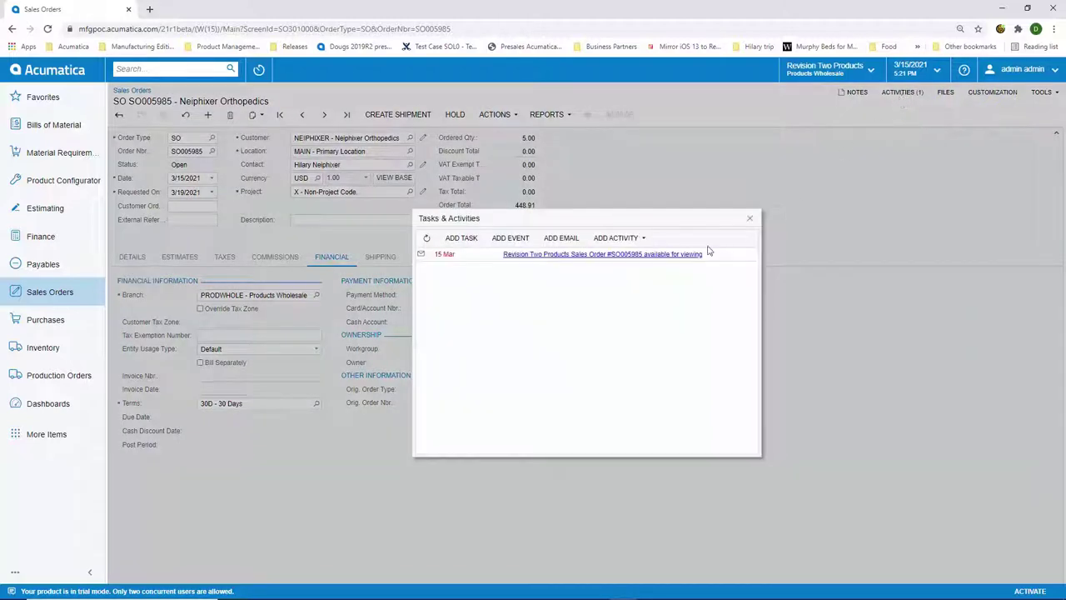
click(612, 254)
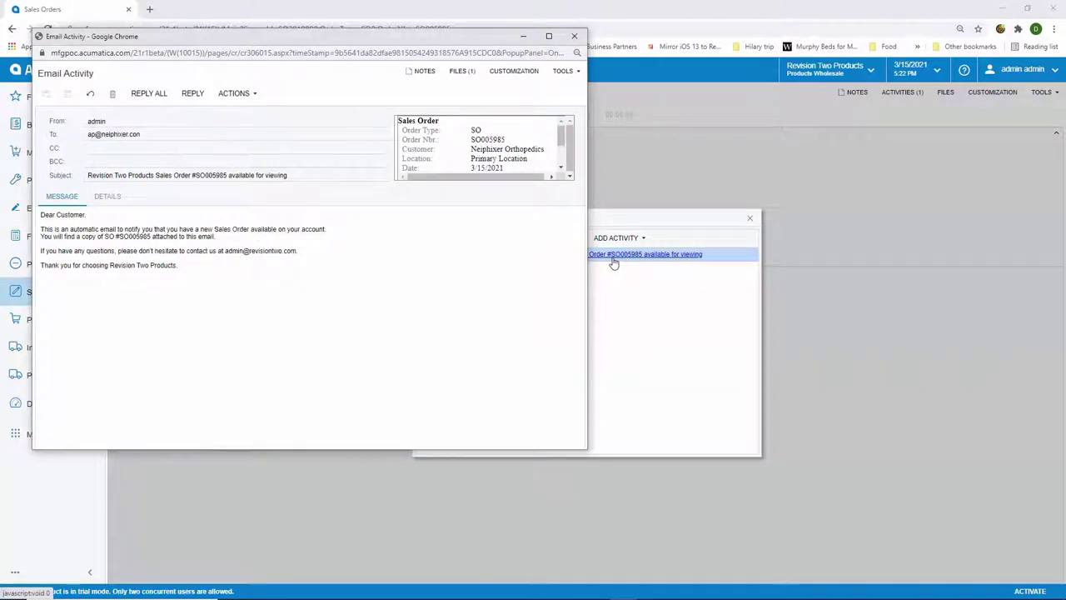
click(573, 36)
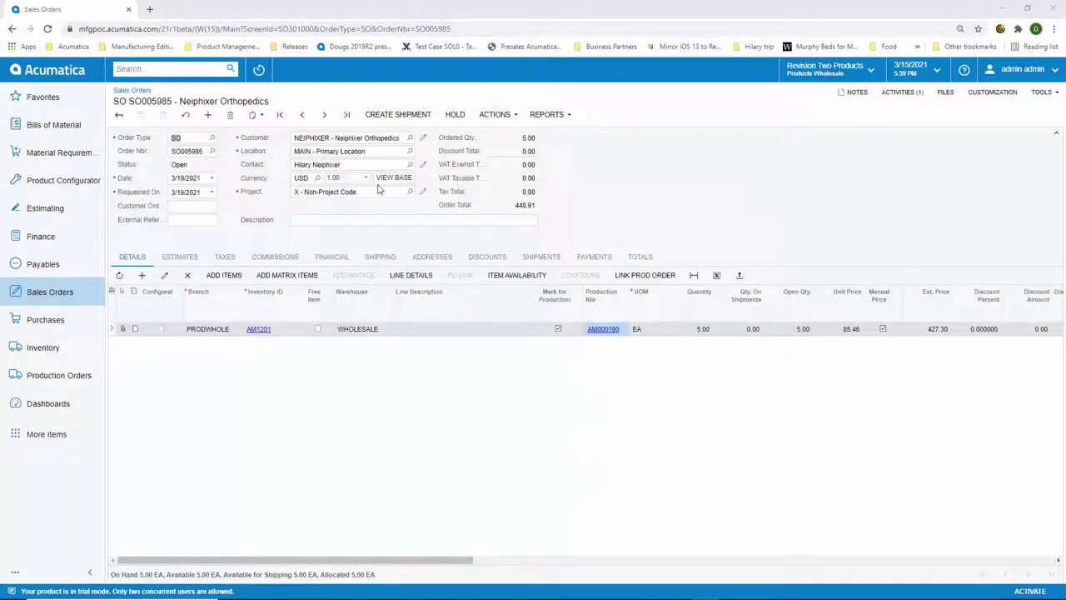
- Create shipment 003581 with the default date and warehouse, check its MEDIUM package, and confirm it
click(397, 114)
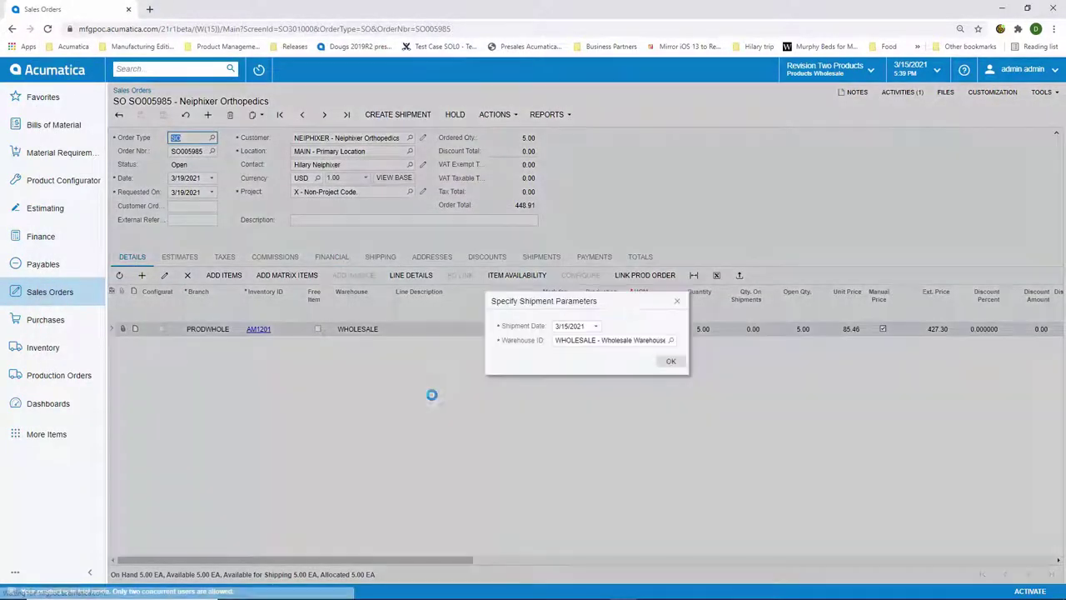
key(Return)
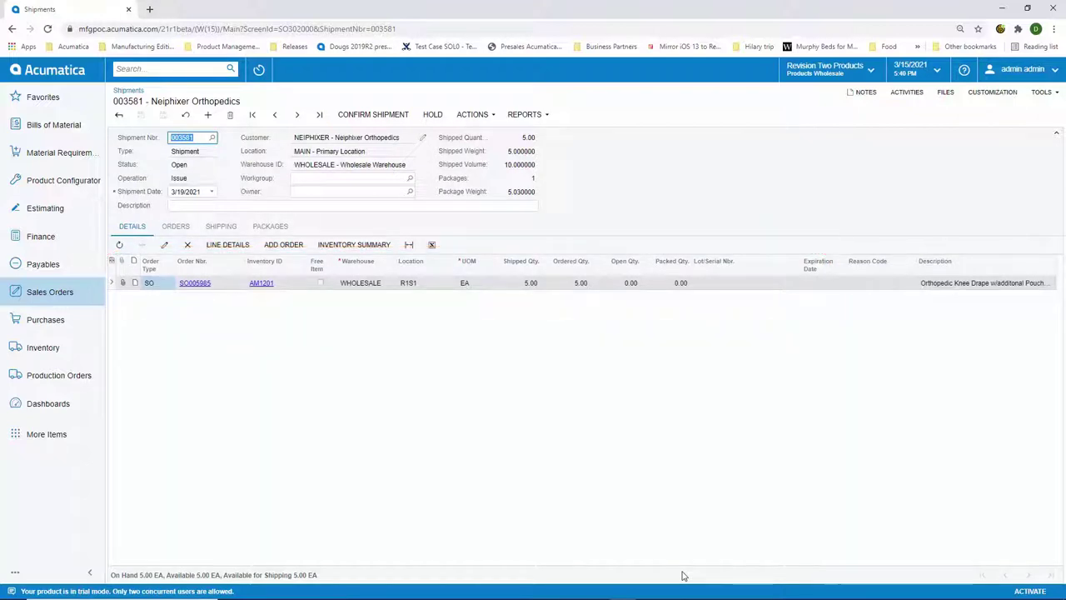
click(288, 227)
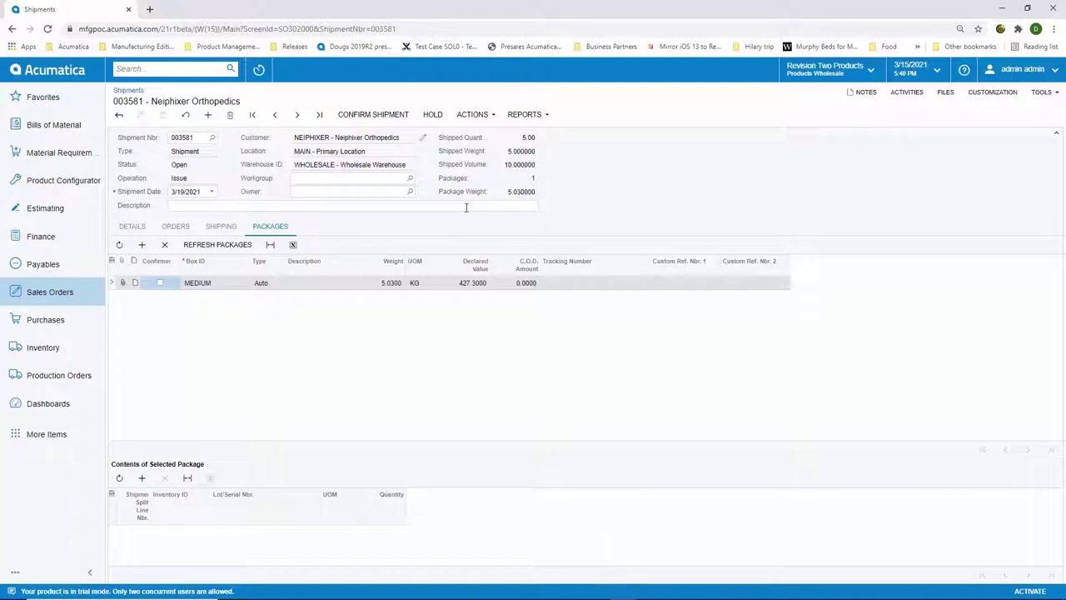
click(381, 114)
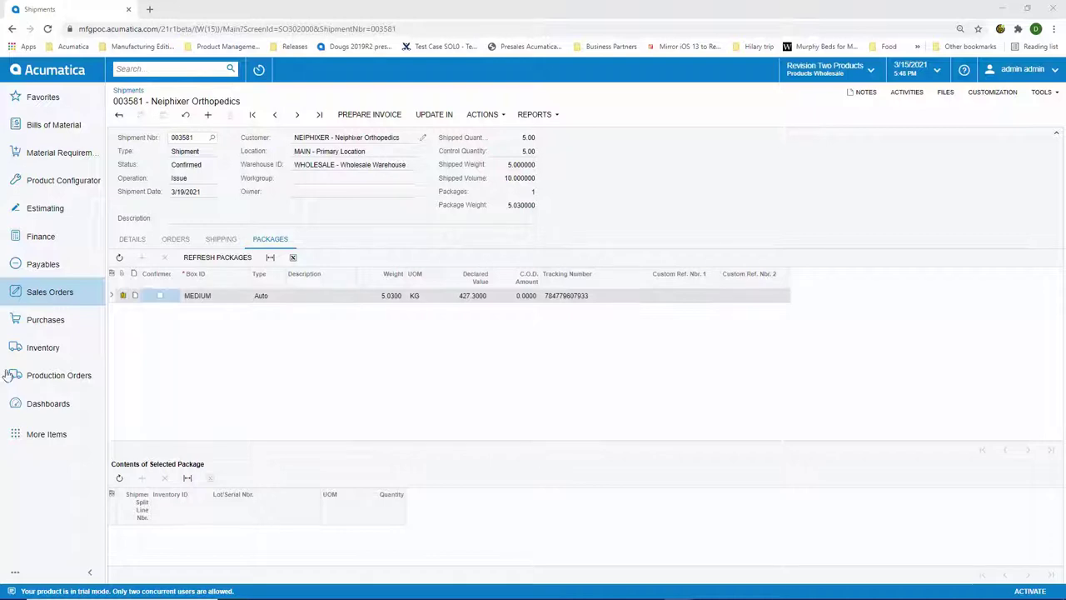
click(123, 295)
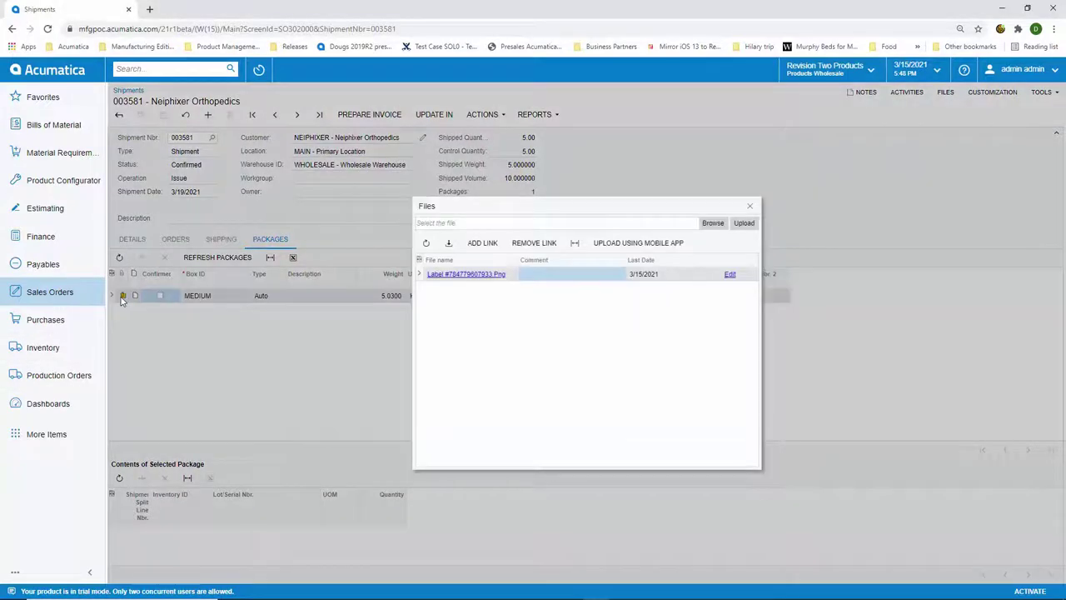
click(444, 274)
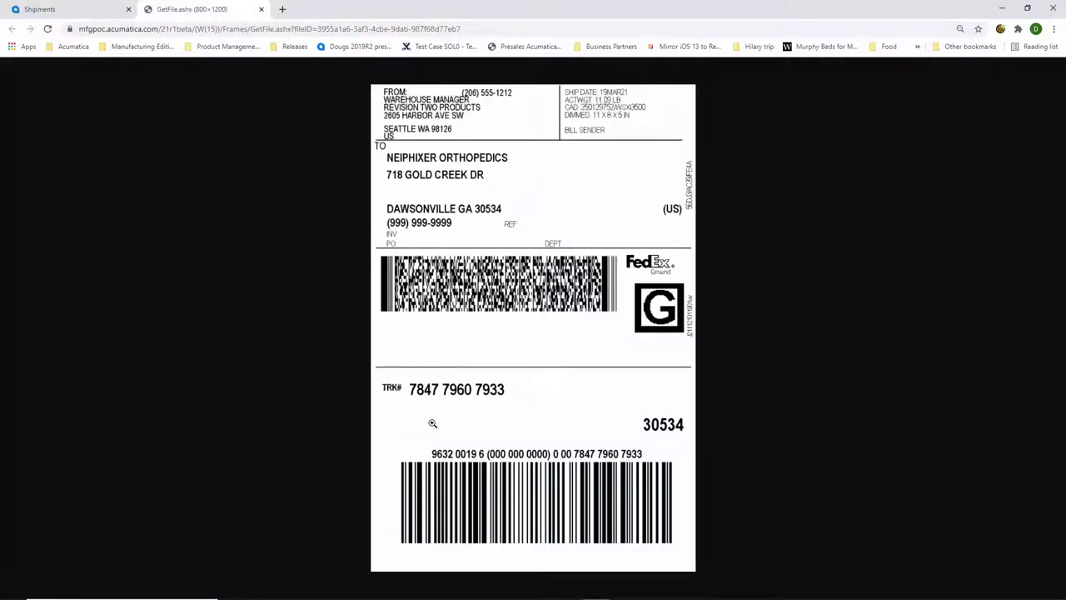
click(260, 9)
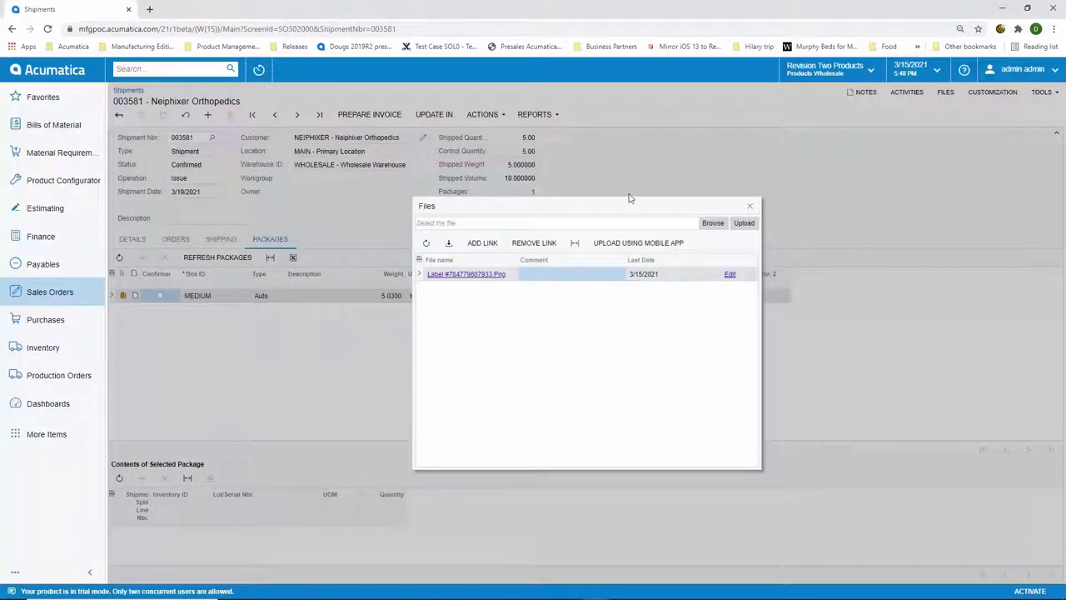
click(749, 206)
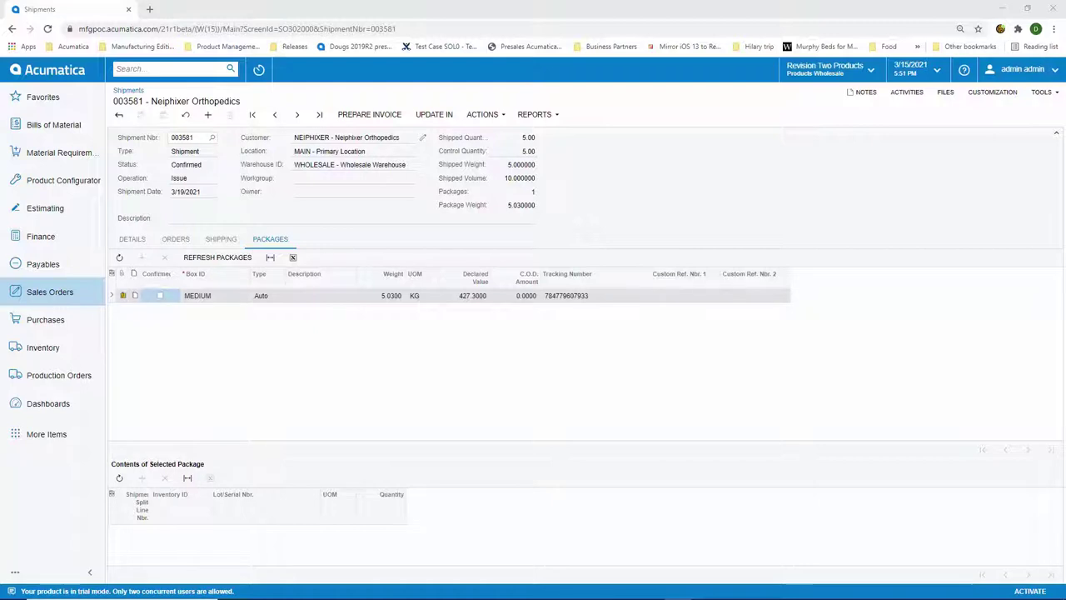
- Prepare an invoice from the confirmed shipment and choose to print it
click(369, 114)
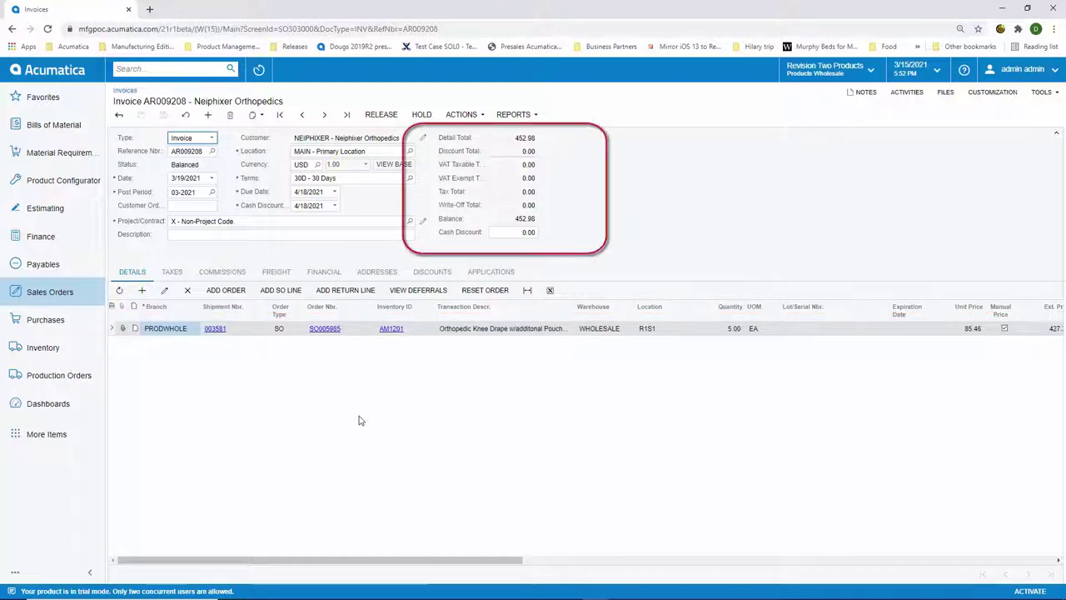
click(512, 118)
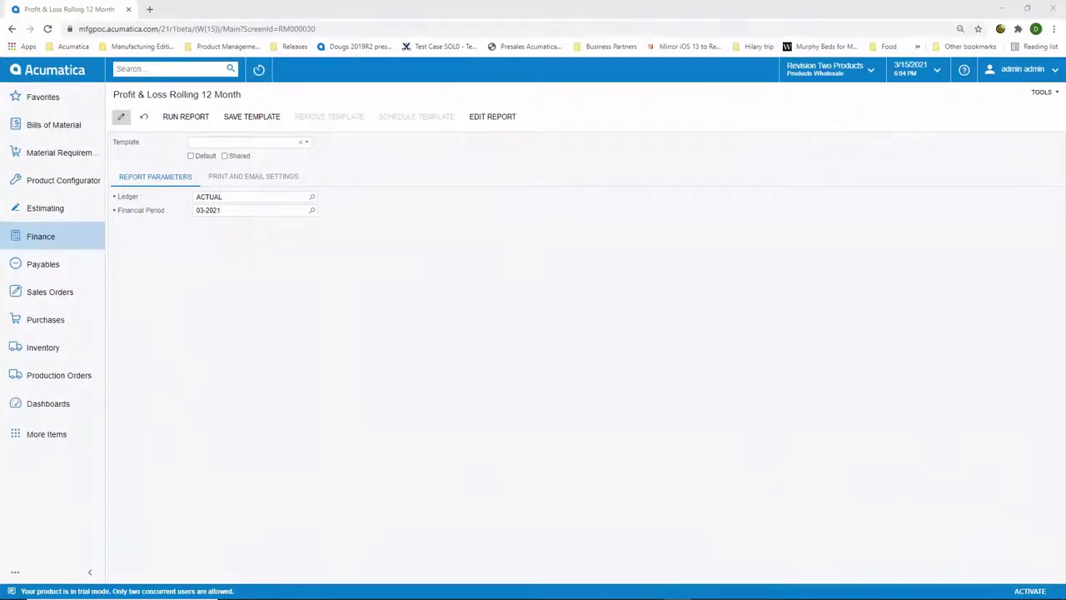
- Run the Profit & Loss Rolling 12 Month report for 03-2021, then close the COGS - Inventory details
click(187, 117)
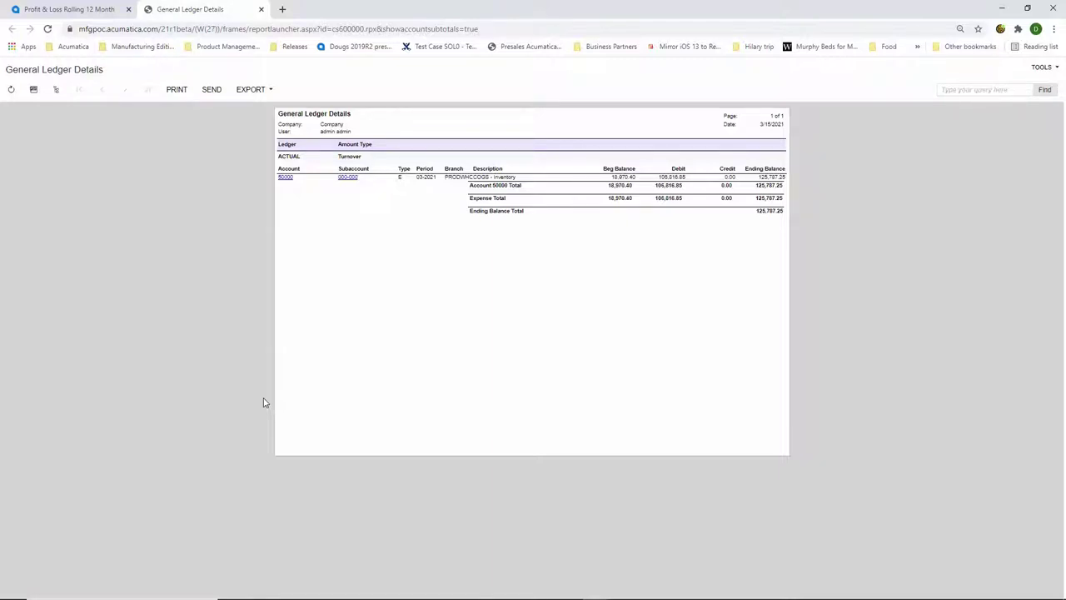
click(260, 9)
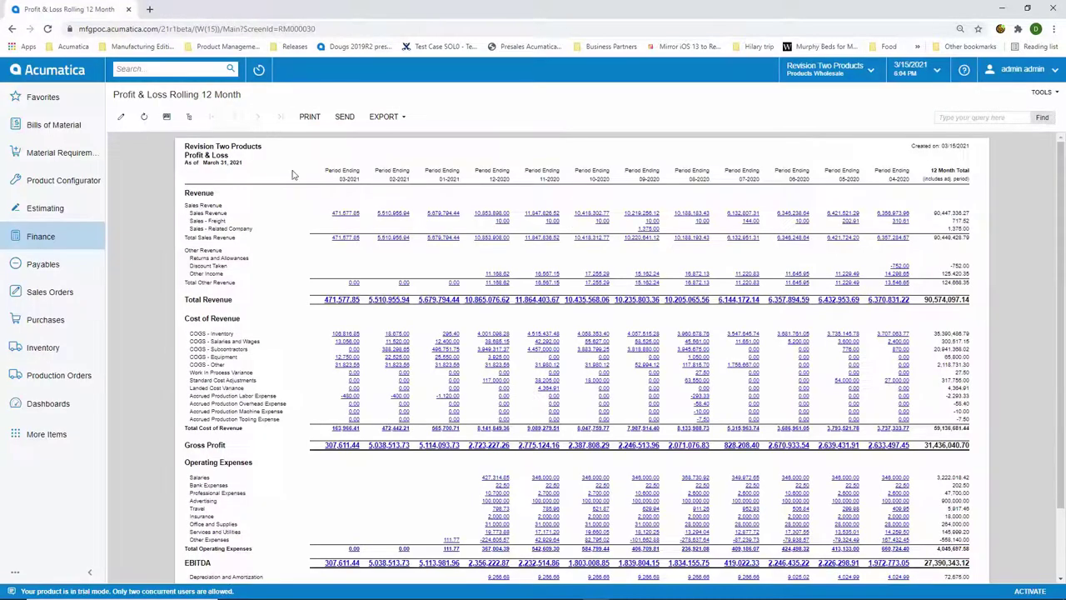
click(190, 117)
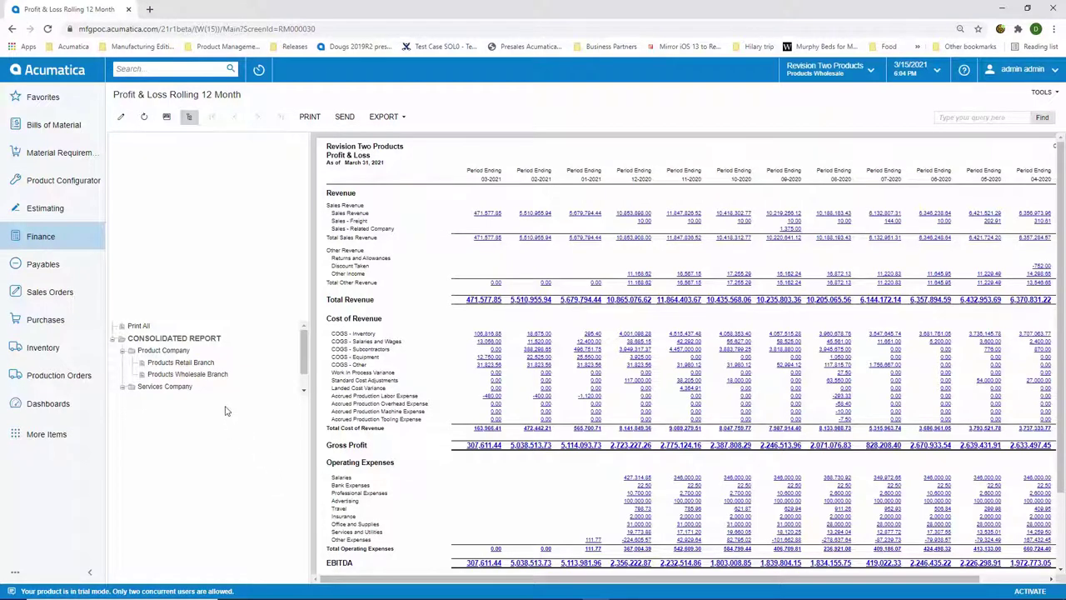
click(200, 364)
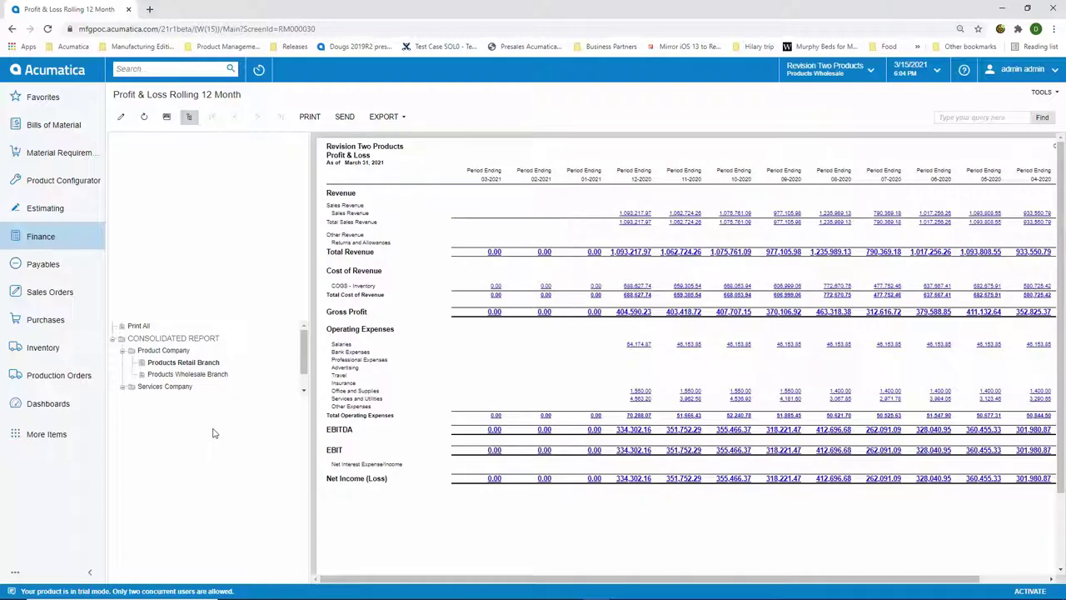
click(144, 339)
- Hide the branch tree to widen the consolidated Profit & Loss report
click(189, 118)
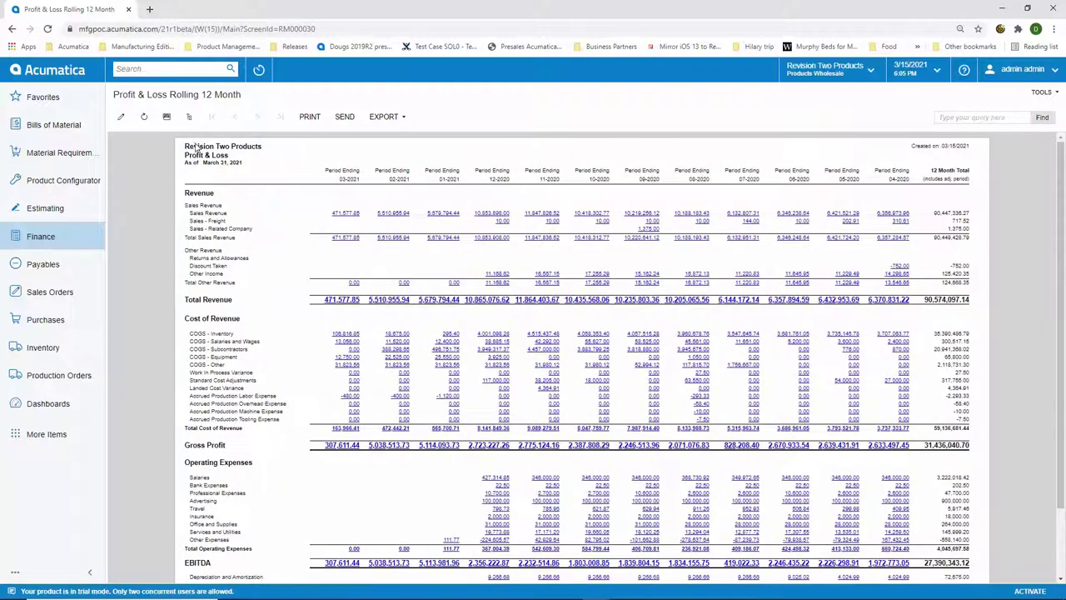